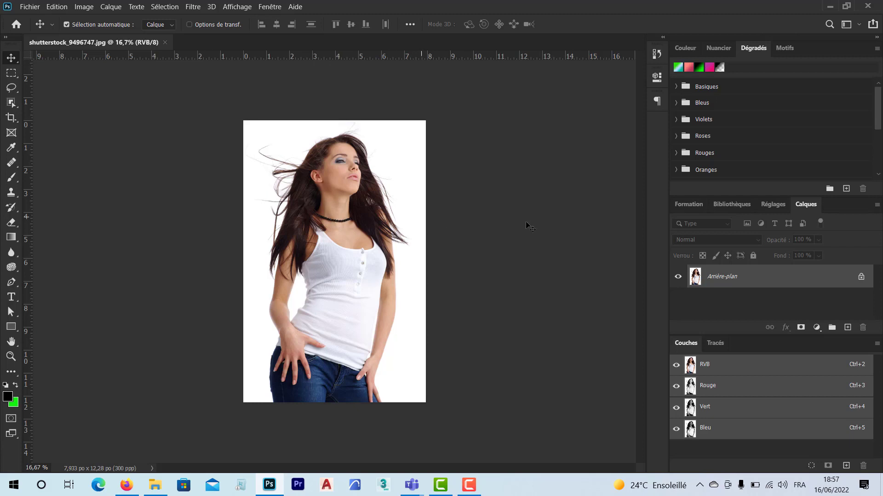
Unlock the background layer of the portrait and activate the Quick Selection tool
left_click(861, 279)
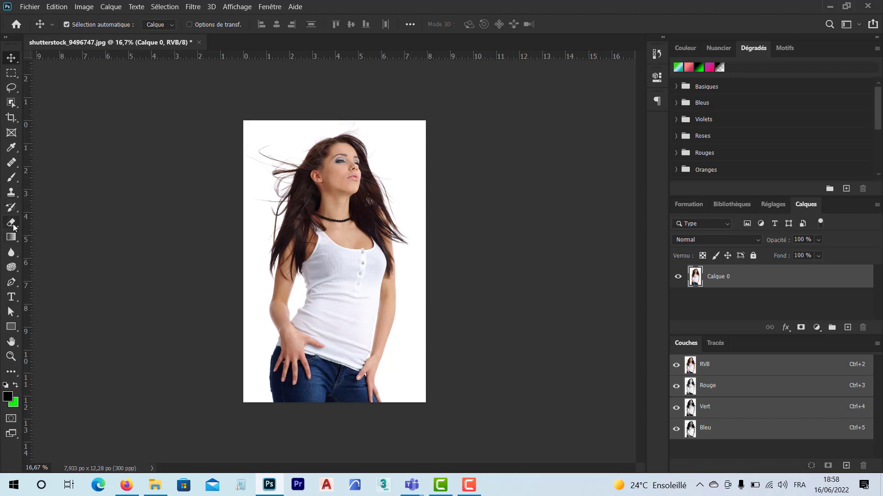
left_click(12, 224)
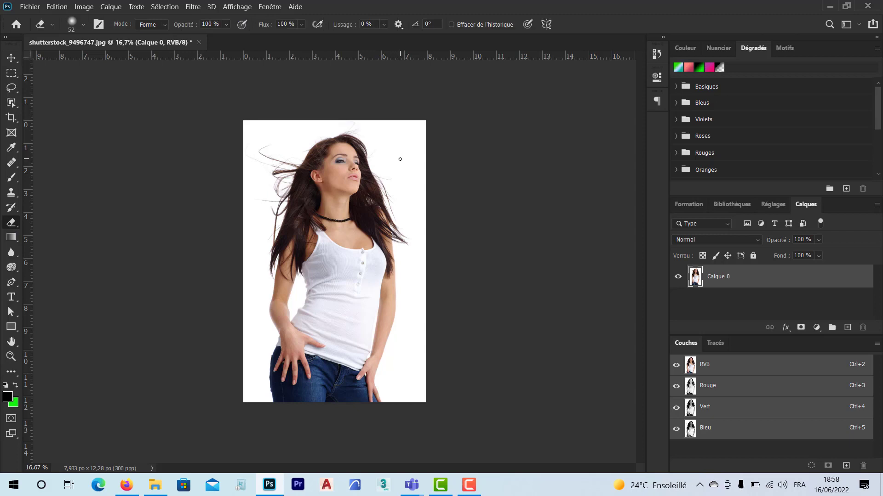
left_click(11, 103)
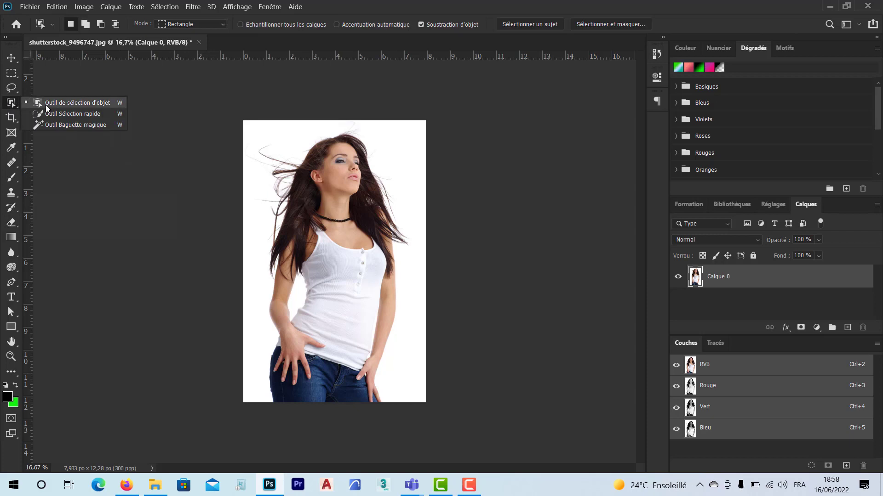
left_click(73, 114)
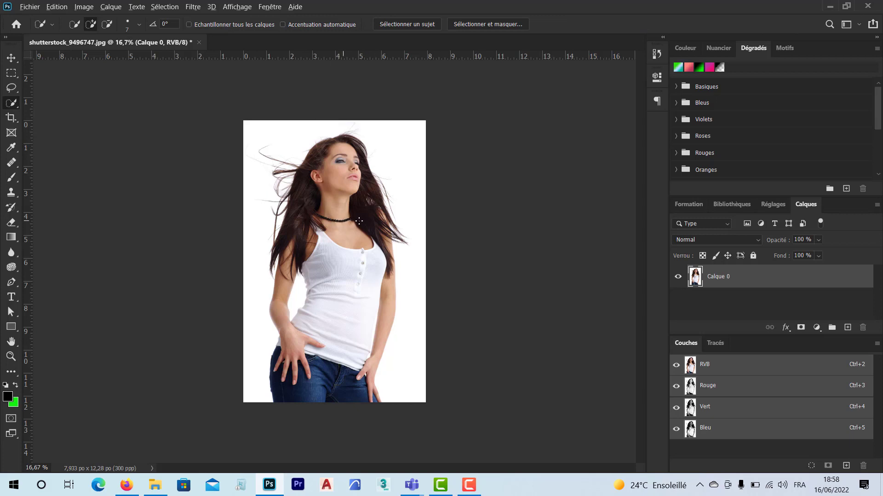
Set the selection brush size to 383 px and select the woman's jeans, white top, face and the arm without the spread hand
left_click(358, 221)
left_click(139, 25)
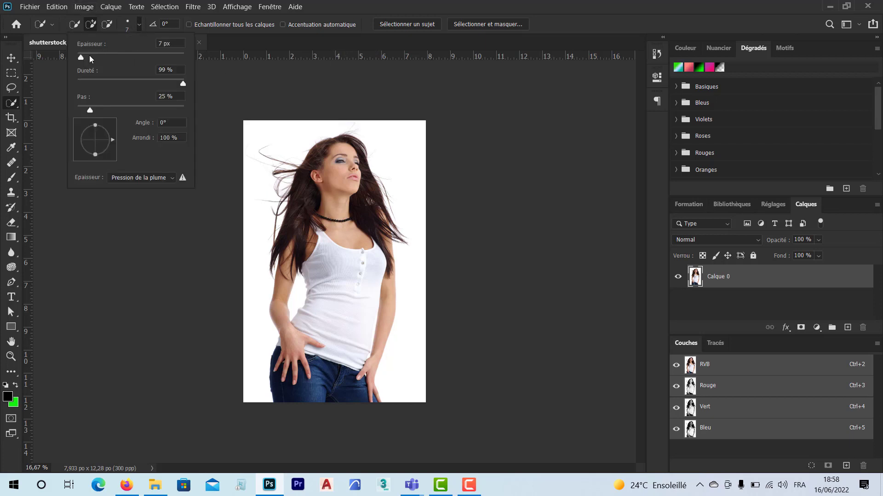
left_click_drag(80, 57, 106, 58)
left_click_drag(327, 327, 344, 334)
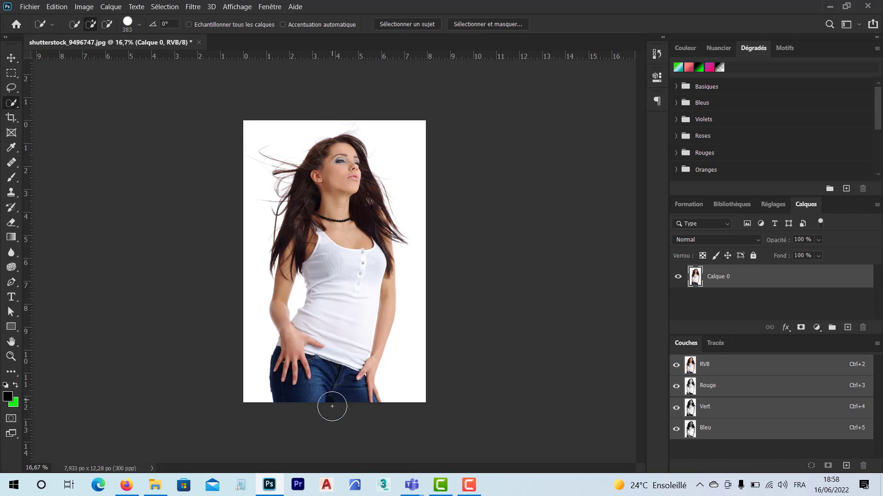
left_click_drag(332, 395, 340, 317)
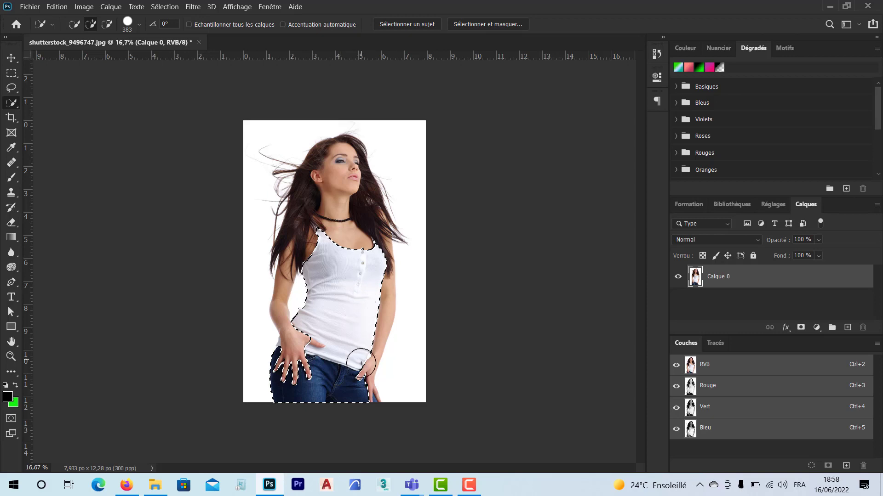
mouse_move(362, 363)
left_mouse_down()
mouse_move(373, 235)
mouse_move(364, 207)
mouse_move(341, 190)
left_mouse_up()
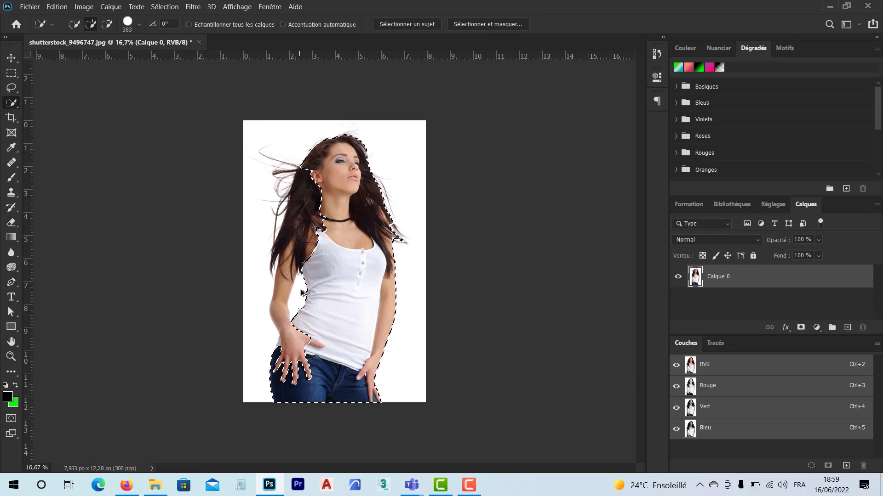
Reduce the selection brush to 130 px and add the spread hand, its arm and the long hair above it to the selection
scroll(299, 299, "up", 2)
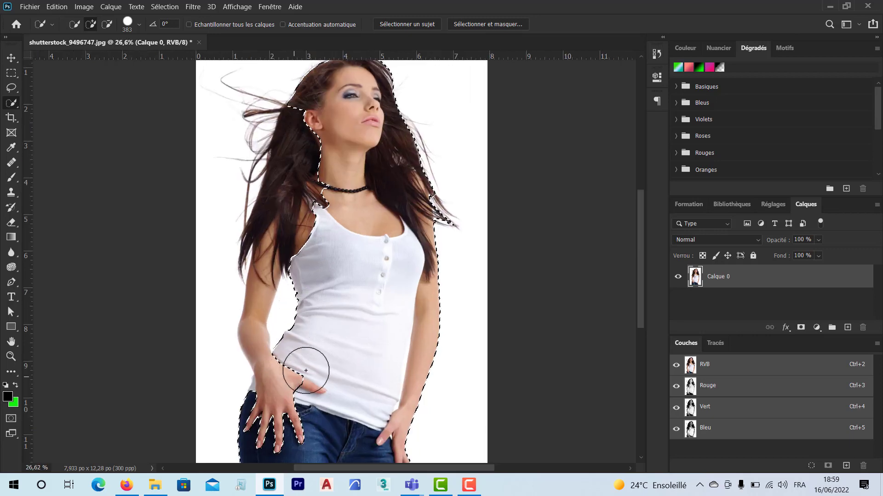
right_click(314, 366)
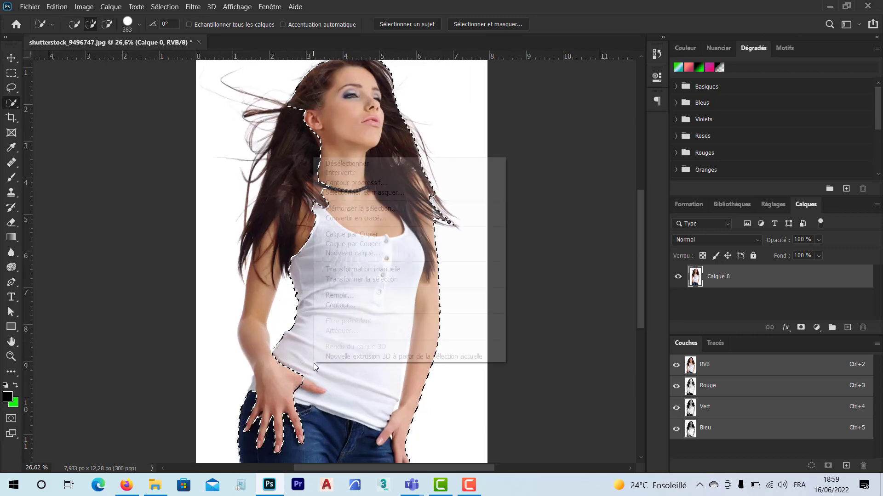
left_click(224, 134)
left_click_drag(227, 127, 181, 156)
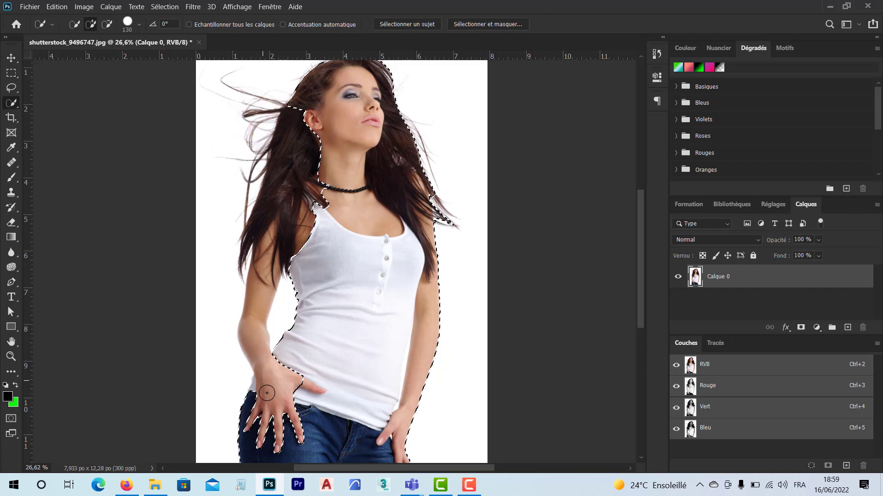
mouse_move(269, 387)
left_mouse_down()
mouse_move(260, 354)
mouse_move(261, 250)
left_mouse_up()
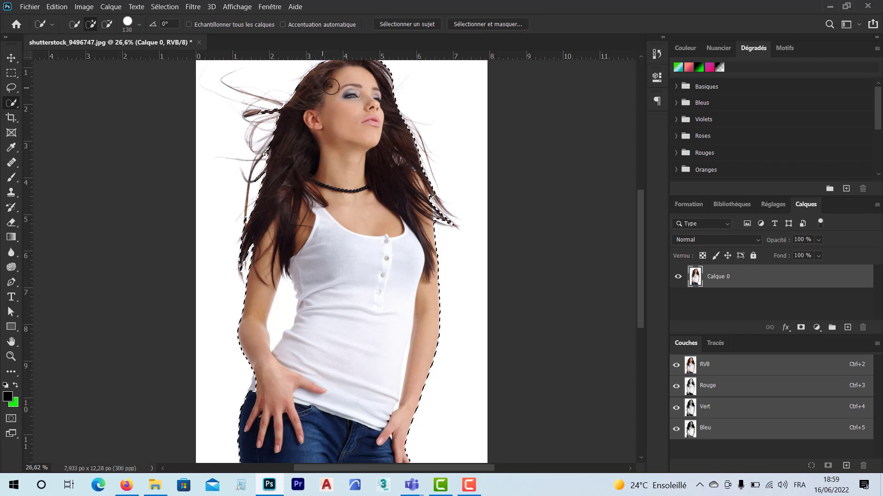
left_click_drag(408, 174, 415, 146)
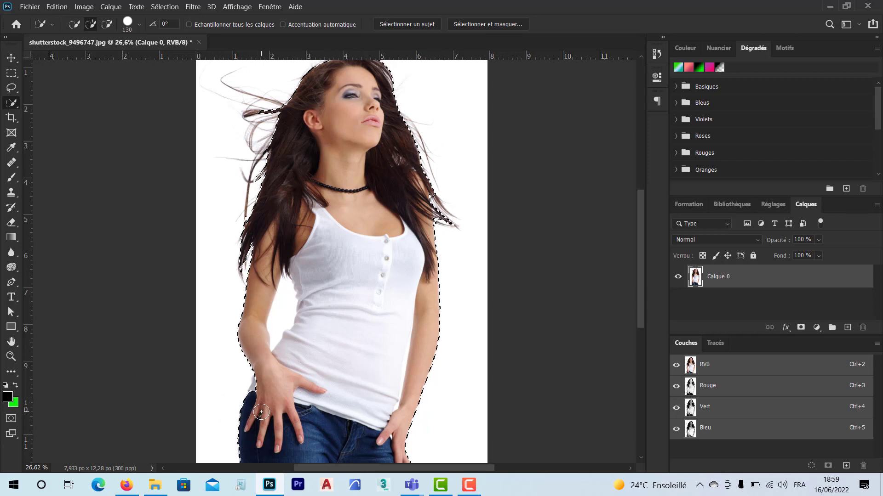
Add the small missing piece of the top's white hem beside the wrist to the selection
scroll(259, 414, "up", 4)
scroll(254, 429, "up", 1)
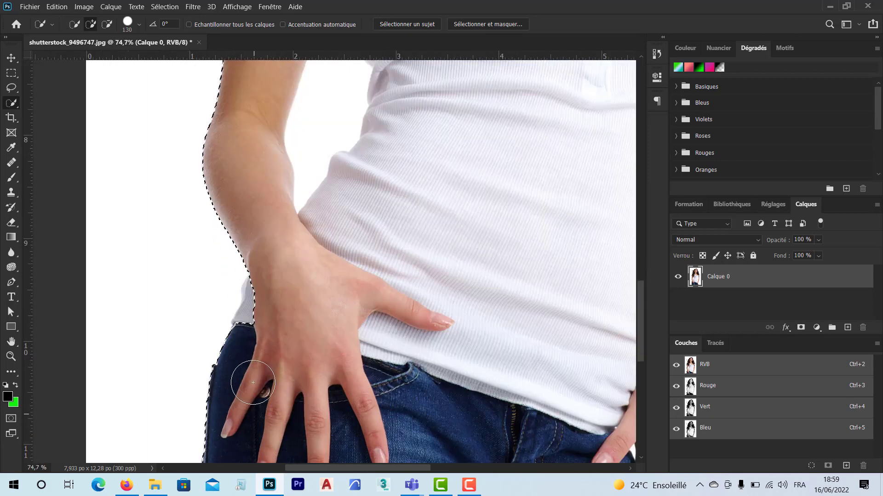
left_click_drag(257, 336, 260, 314)
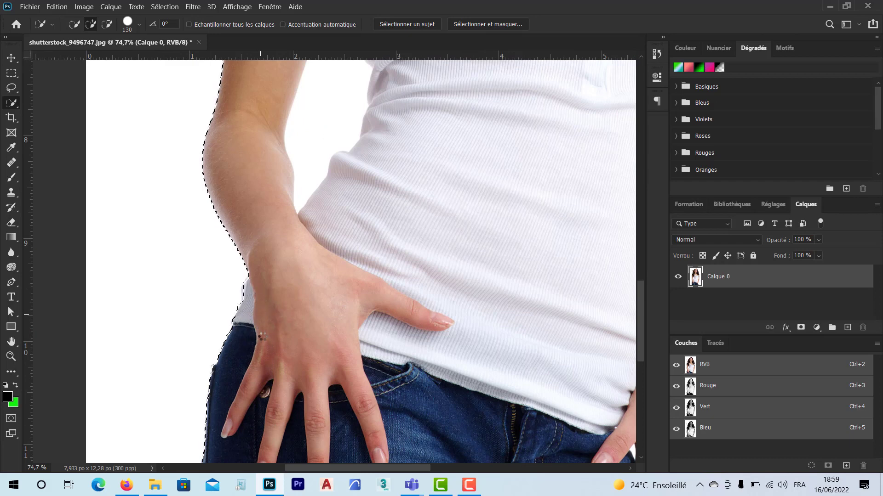
scroll(312, 292, "down", 1)
scroll(310, 291, "down", 3)
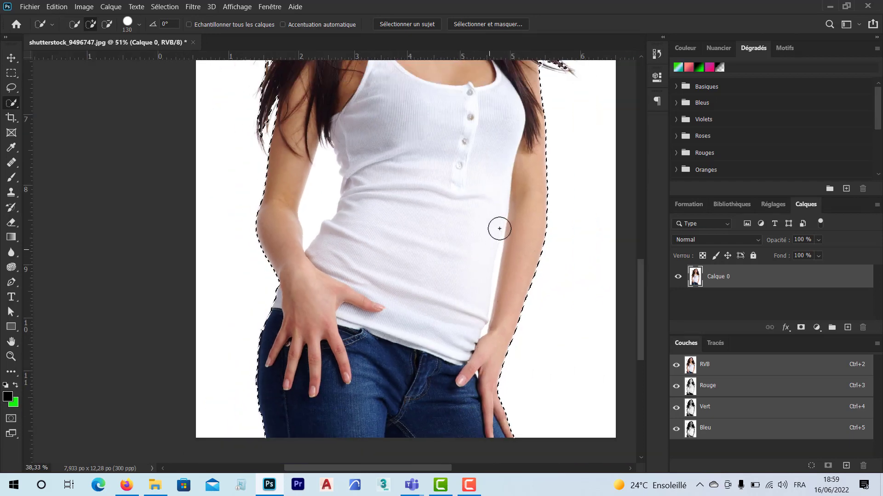
Set the Quick Selection tool to subtract and trim the loose hair along the face-side edge and over the crown from the selection
left_click_drag(491, 150, 408, 301)
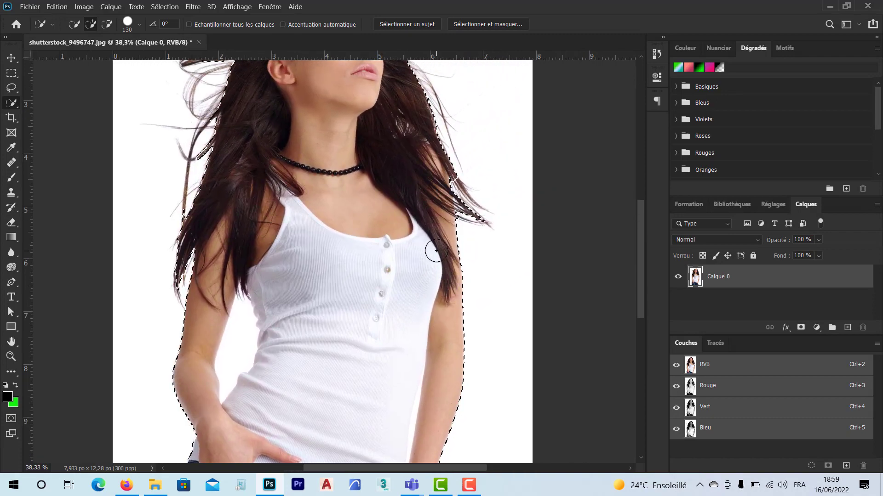
scroll(437, 217, "up", 5)
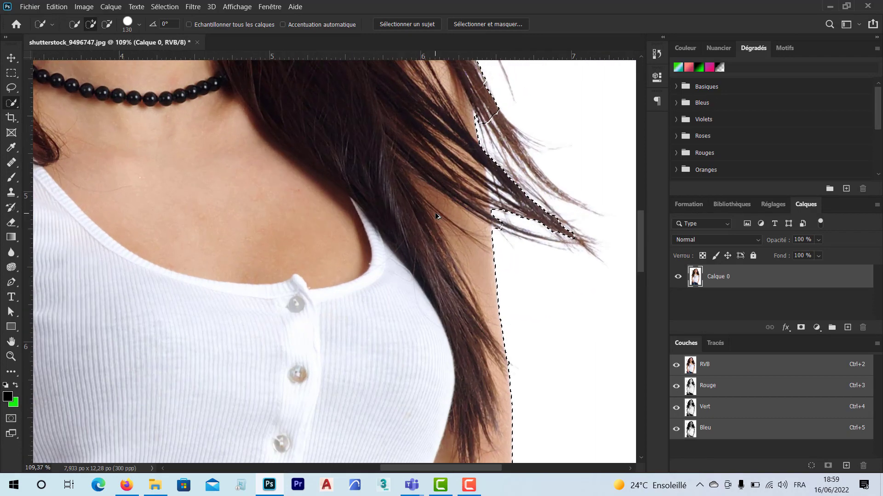
left_click_drag(427, 231, 377, 293)
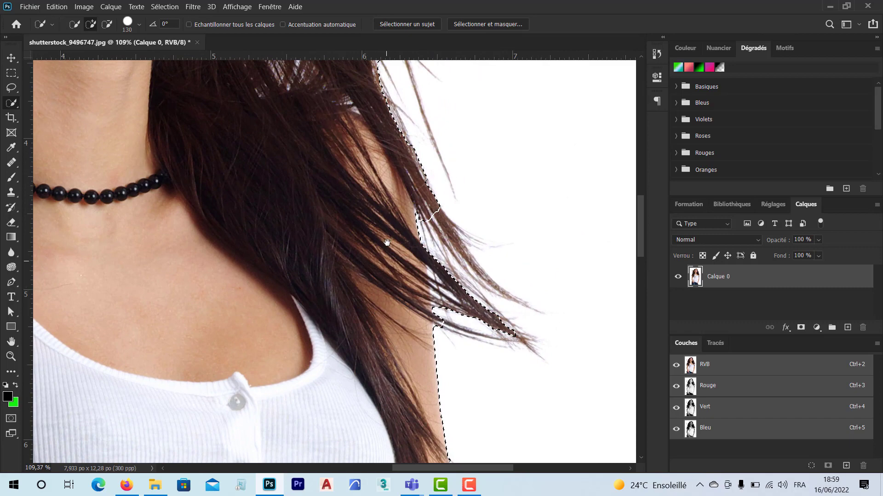
left_click_drag(386, 242, 381, 329)
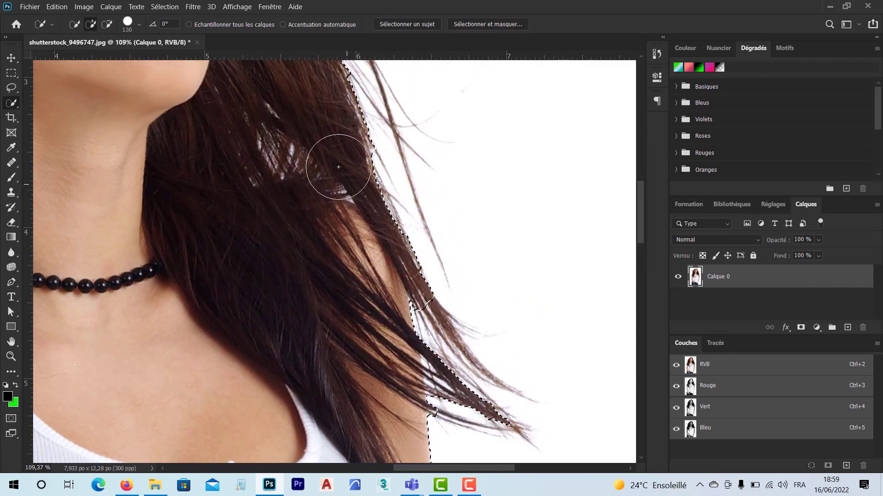
left_click_drag(319, 153, 310, 250)
left_click_drag(414, 254, 404, 311)
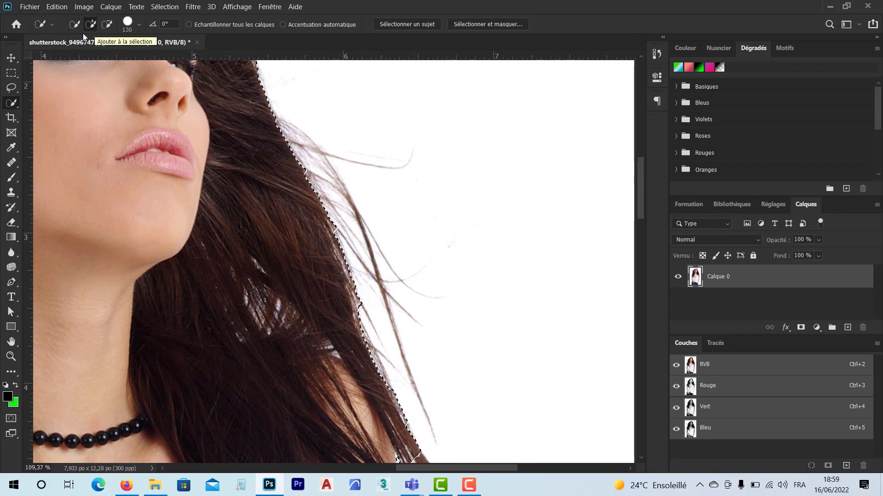
left_click(107, 23)
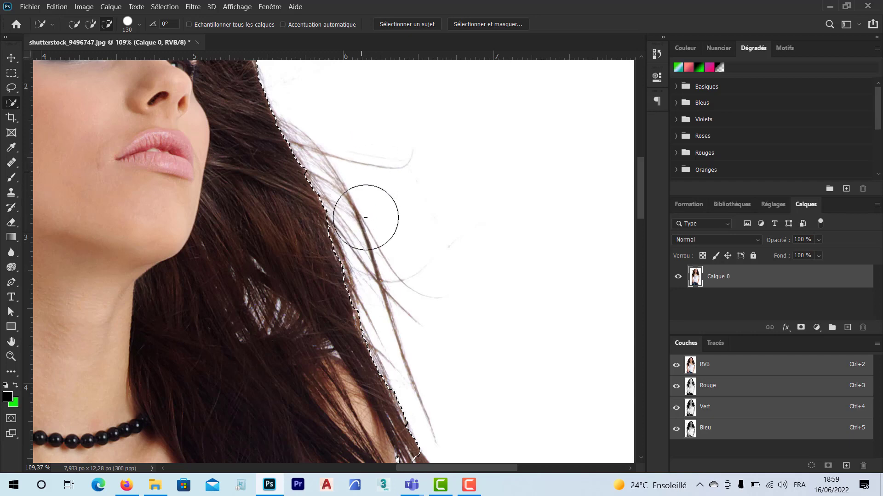
scroll(274, 124, "up", 5)
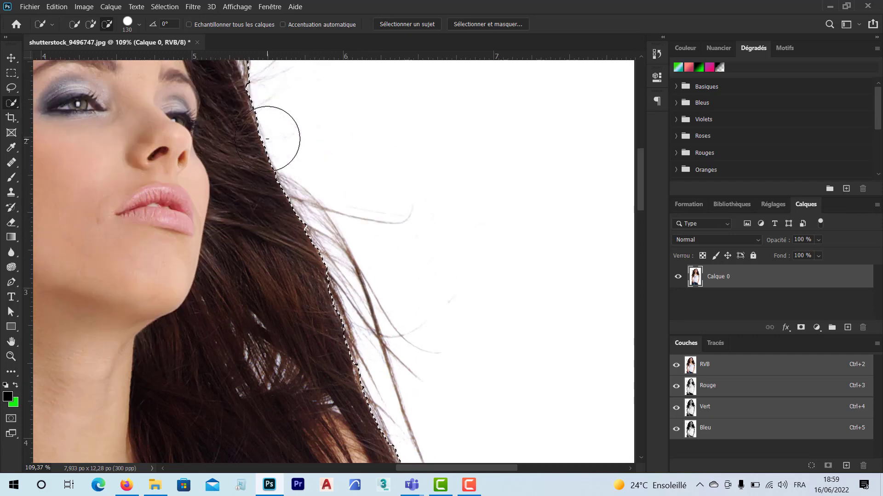
scroll(267, 146, "up", 3)
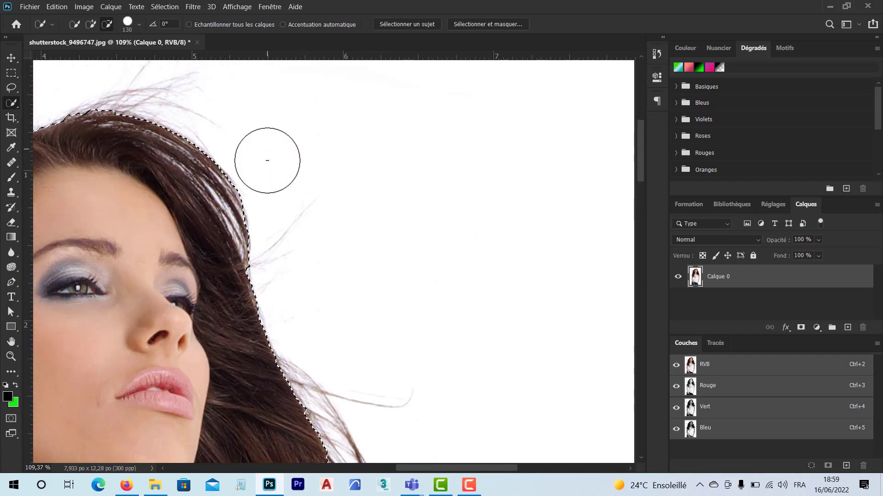
mouse_move(270, 234)
left_mouse_down()
mouse_move(230, 162)
mouse_move(230, 185)
mouse_move(227, 161)
mouse_move(177, 116)
left_mouse_up()
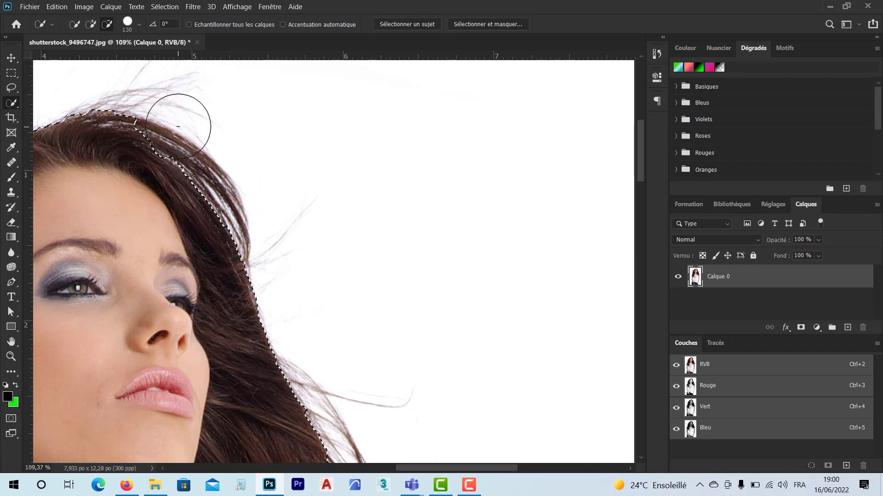
mouse_move(173, 162)
left_mouse_down()
mouse_move(150, 88)
mouse_move(89, 87)
left_mouse_up()
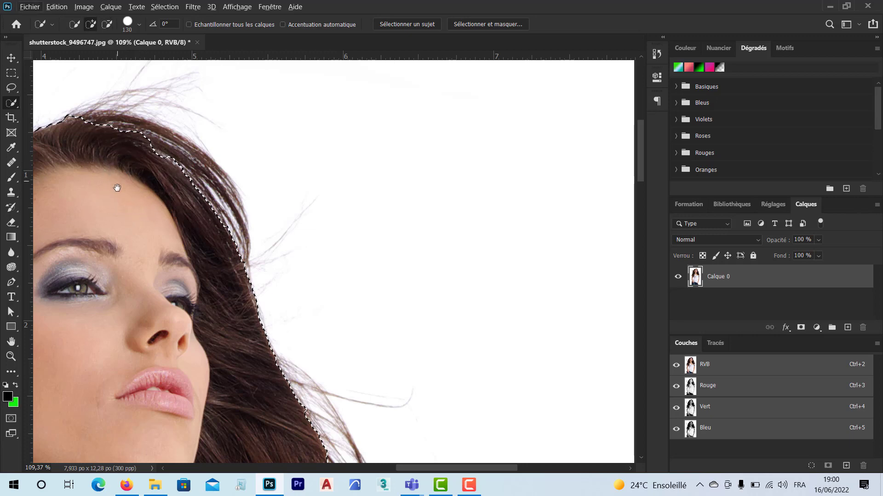
Subtract the background fringe above the forehead hairline from the selection
left_click_drag(117, 188, 389, 163)
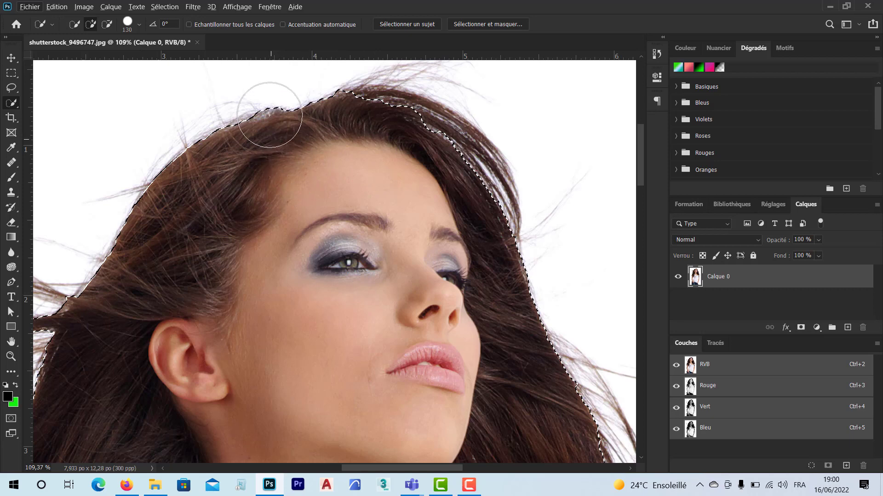
left_click_drag(262, 164, 272, 221)
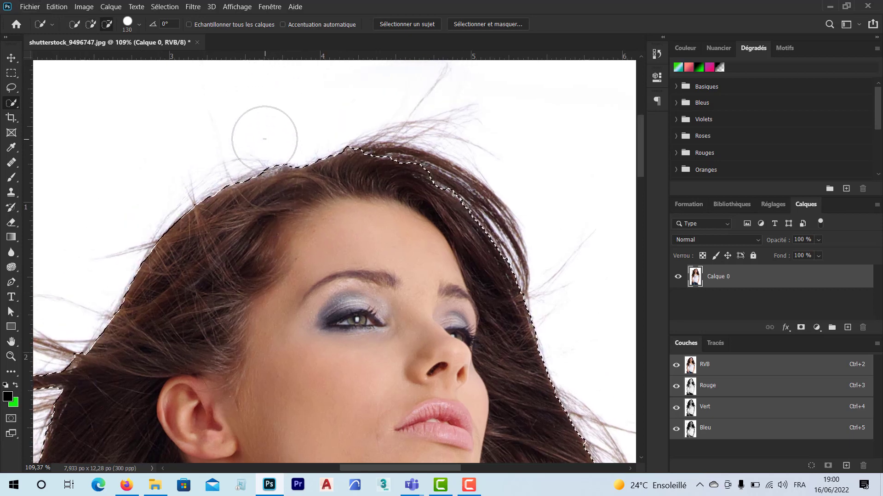
left_click(265, 139, "alt")
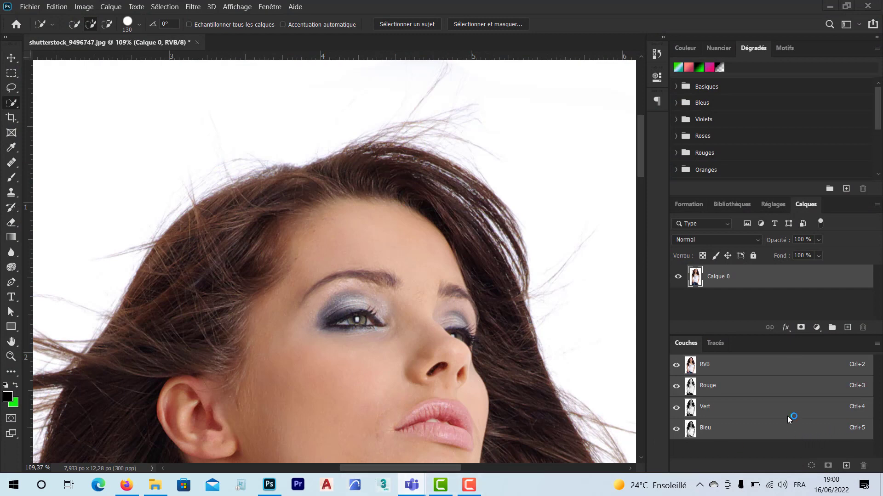
Switch to Microsoft Teams, admit the waiting guest to the design graphique meeting, and minimize the meeting window
left_click(412, 485)
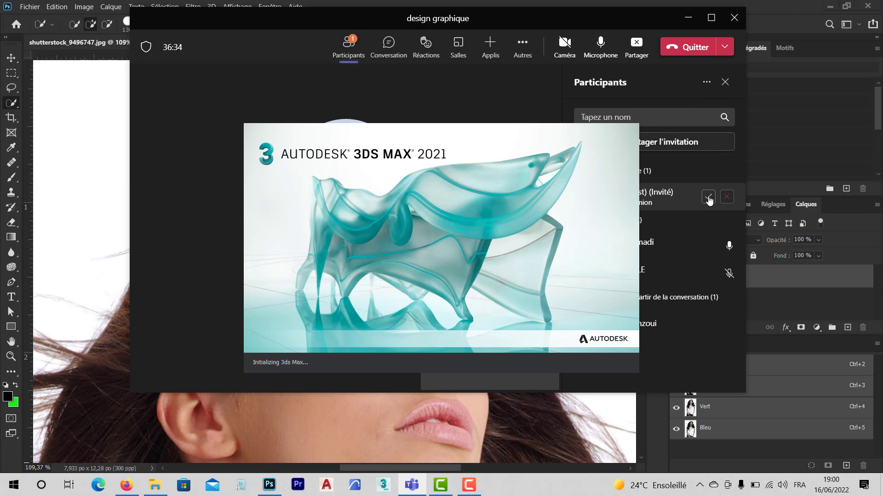
left_click(708, 199)
left_click_drag(555, 21, 660, 50)
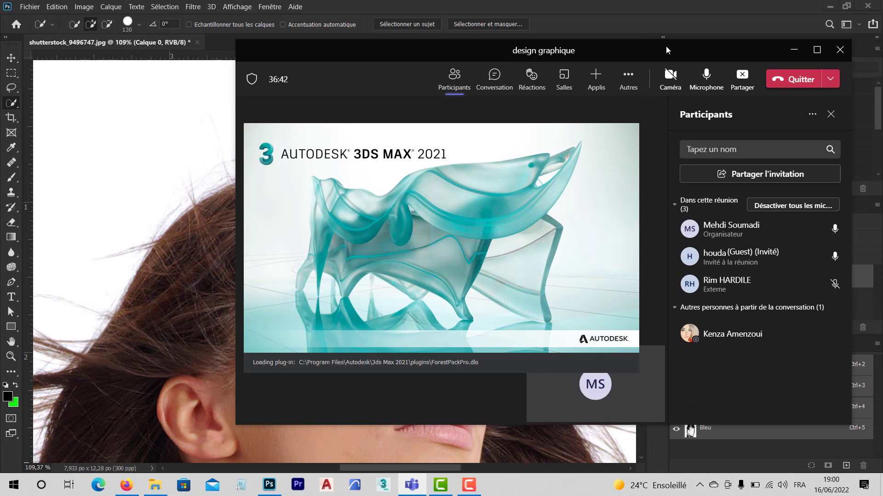
left_click(794, 50)
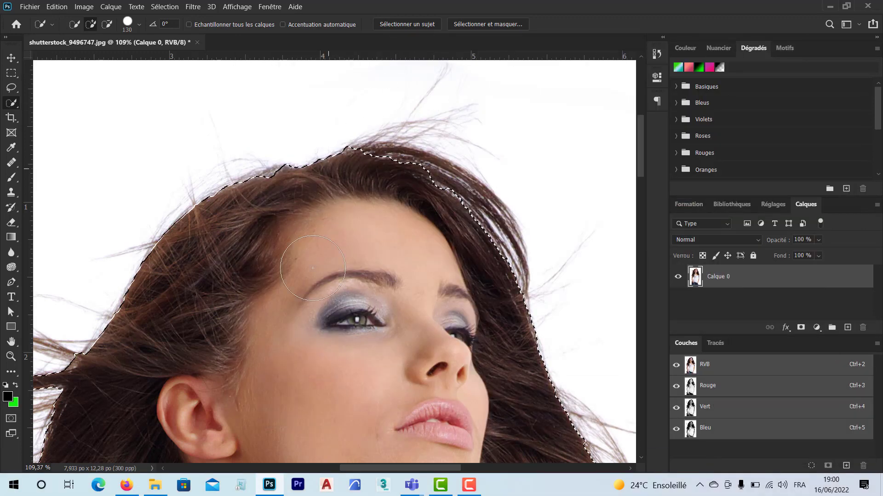
Subtract the protruding dark strand below ear level, on the outer edge of the hair, from the selection
left_click_drag(315, 352, 478, 161)
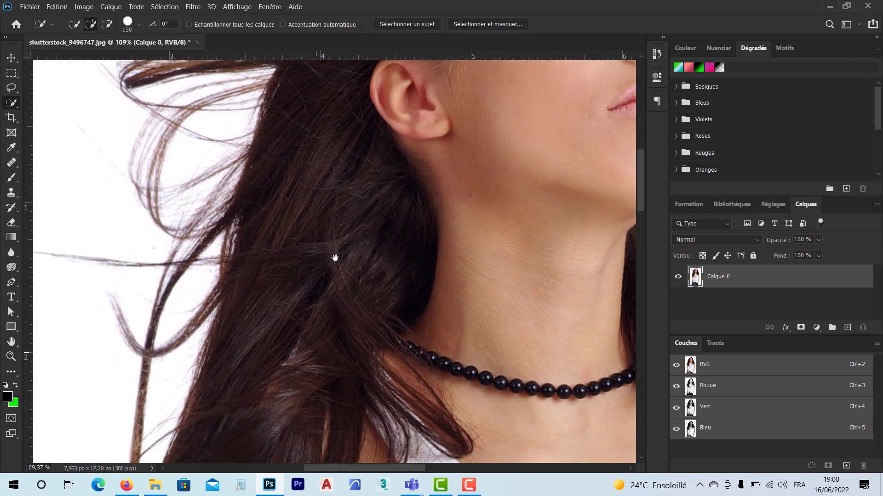
left_click_drag(335, 258, 341, 259)
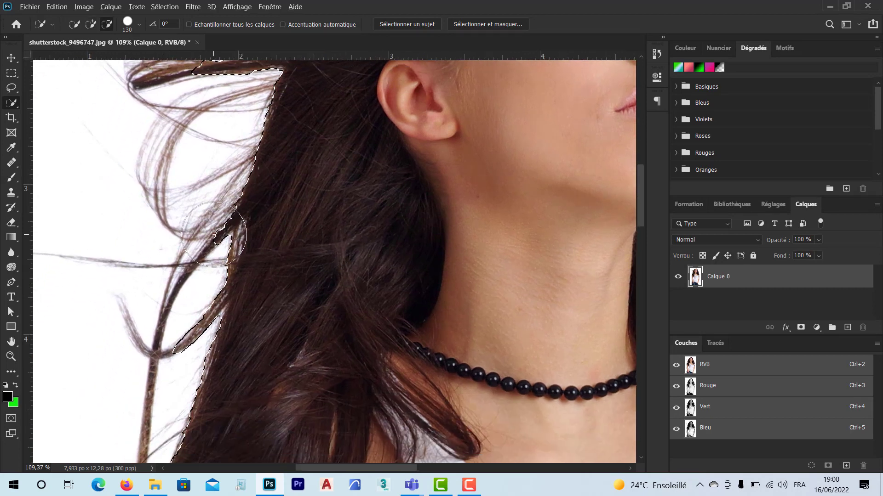
left_click(212, 234)
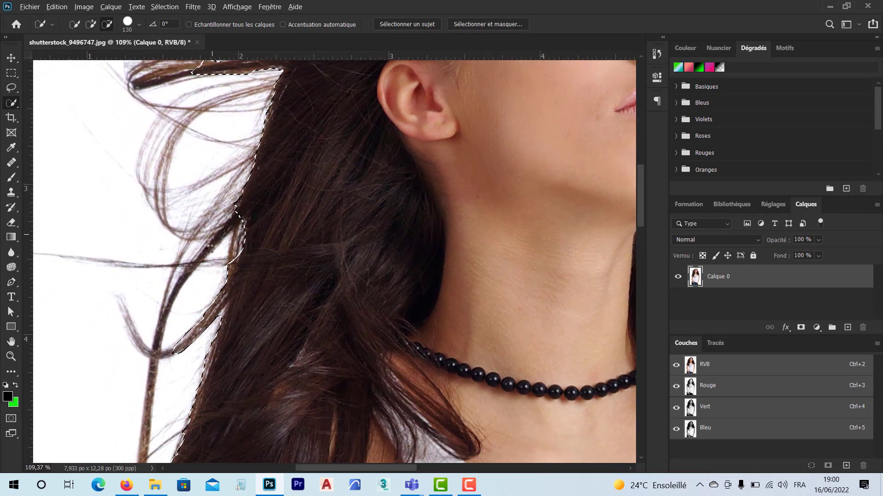
Subtract the loose strands and white fringe along the outer hair edge, from ear level down to the shoulder, from the selection
left_click(217, 214)
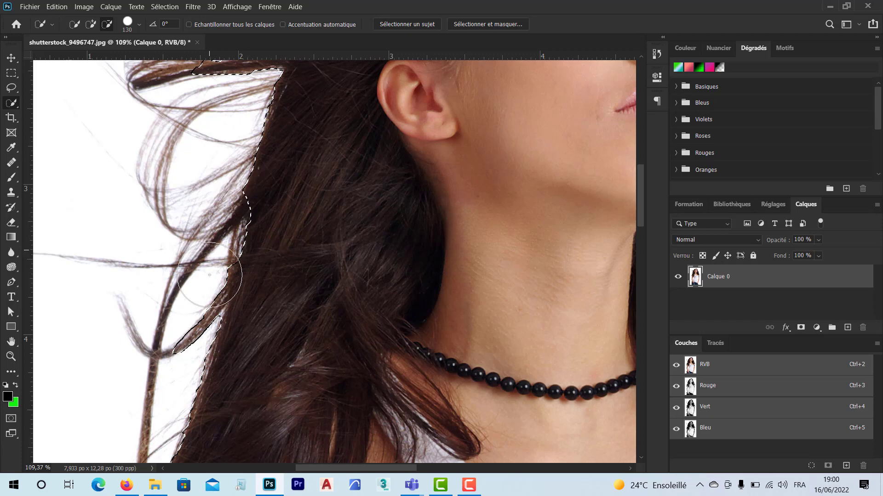
left_click_drag(209, 274, 197, 305)
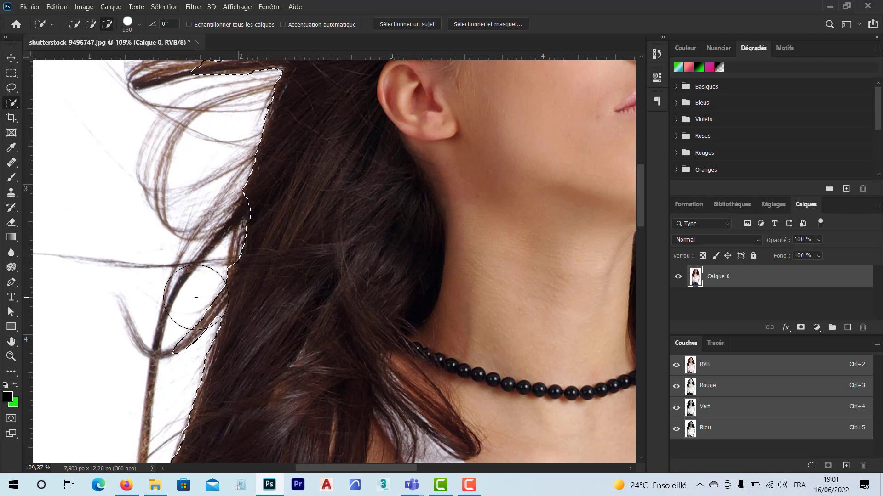
left_click_drag(197, 298, 176, 332)
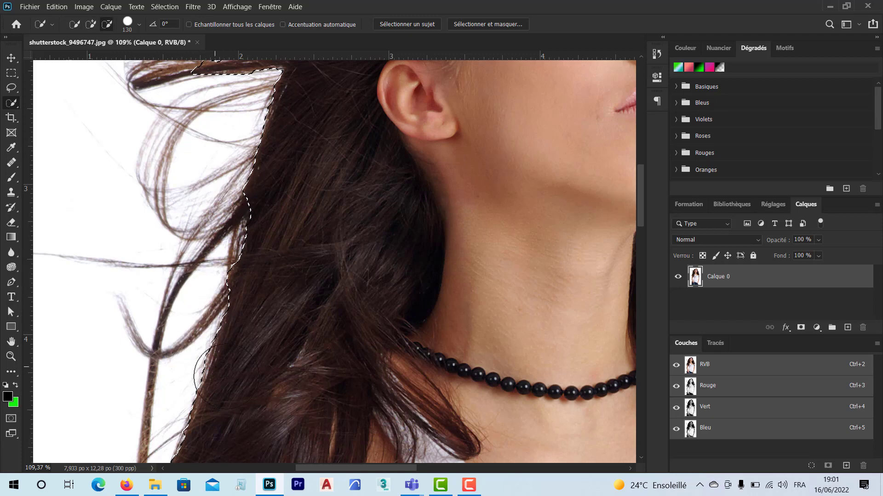
left_click(179, 355)
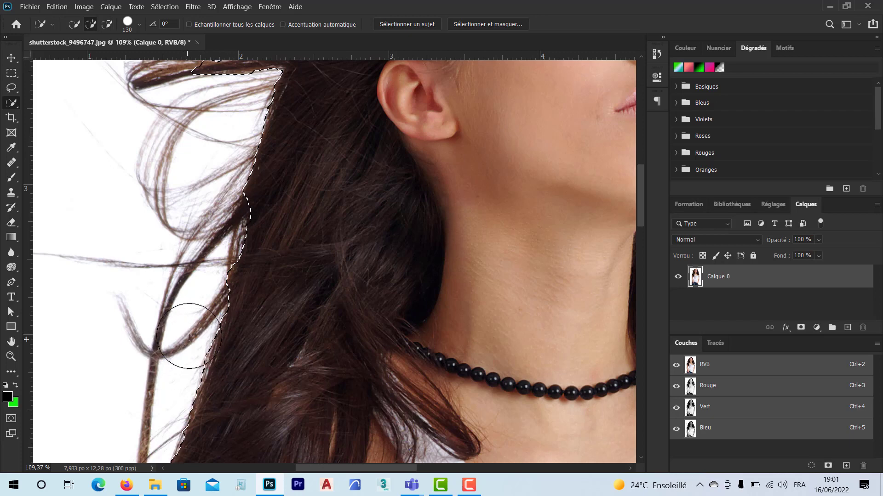
left_click(182, 347, "alt")
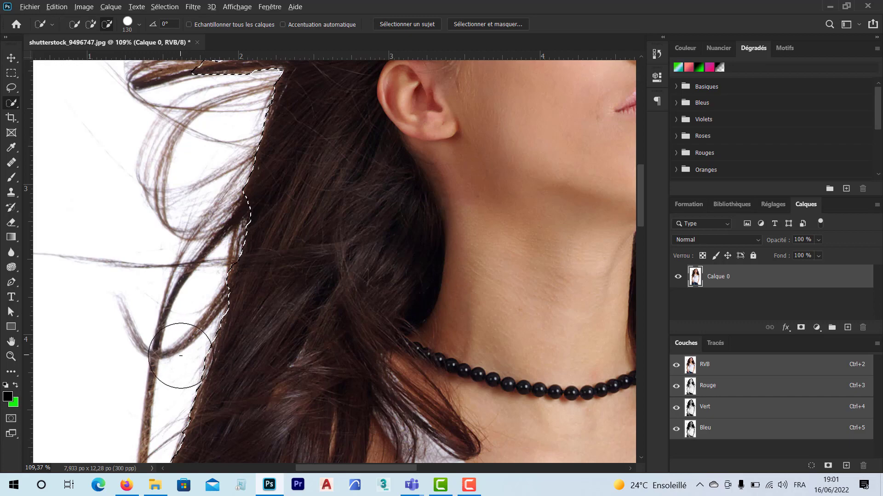
left_click(179, 345, "alt")
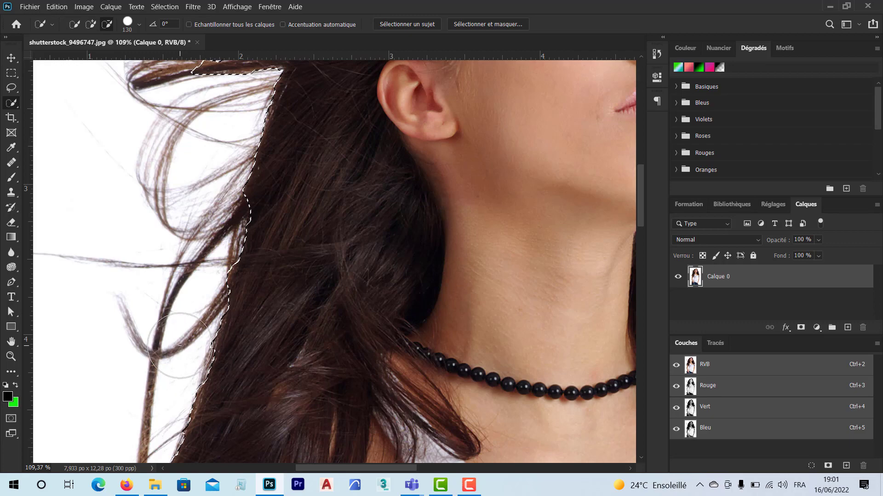
left_click(208, 380, "alt")
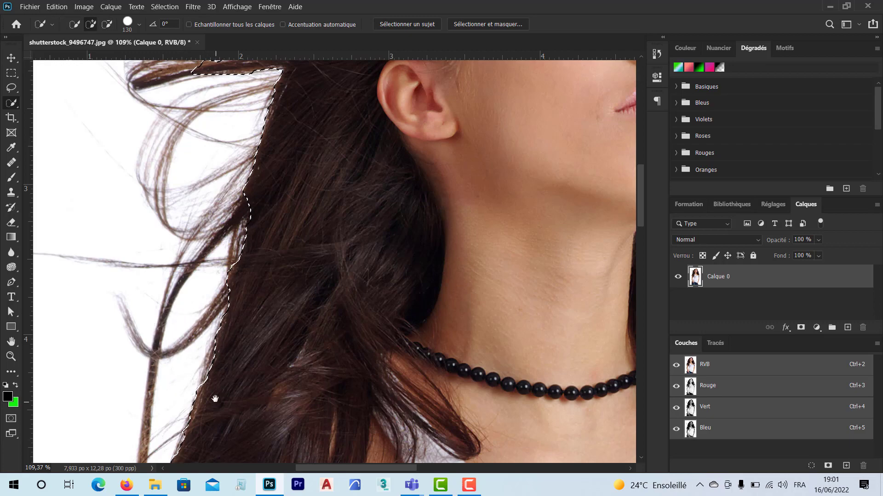
Subtract the white background gap between the bent arm and the waist from the selection
left_click_drag(215, 400, 354, 106)
left_click_drag(301, 295, 309, 248)
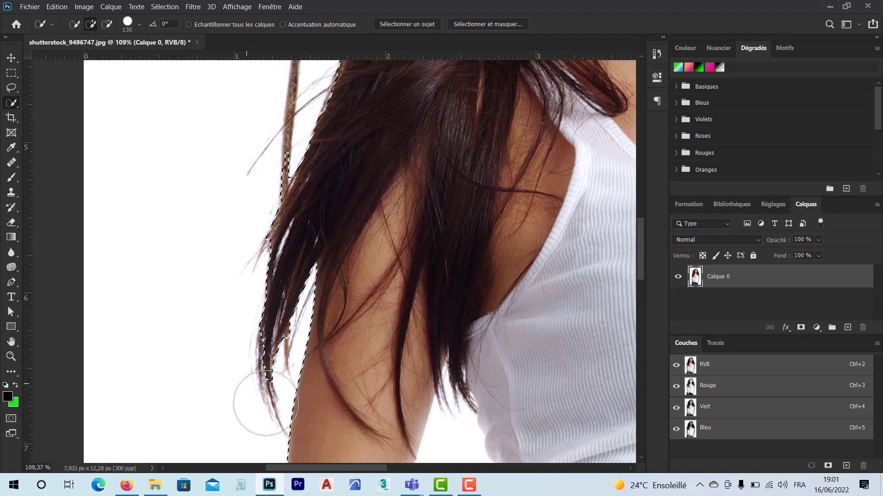
scroll(304, 372, "down", 5)
scroll(304, 372, "down", 5)
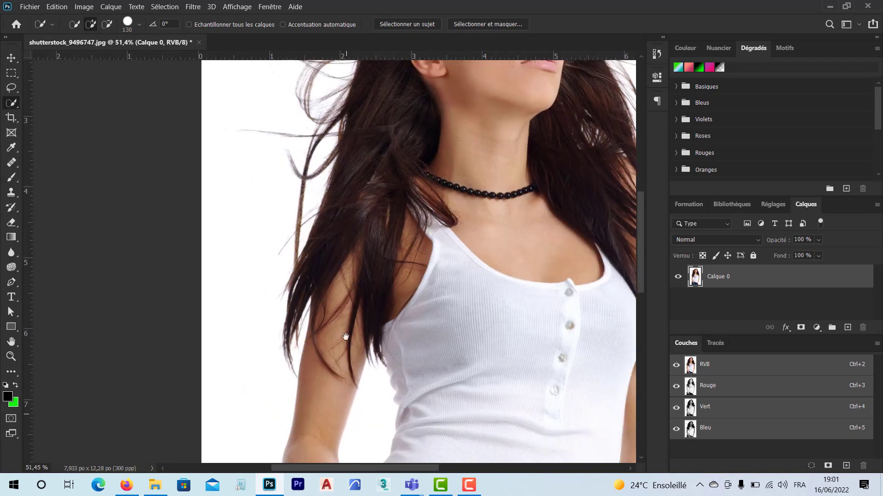
scroll(352, 189, "up", 3)
scroll(352, 188, "up", 1)
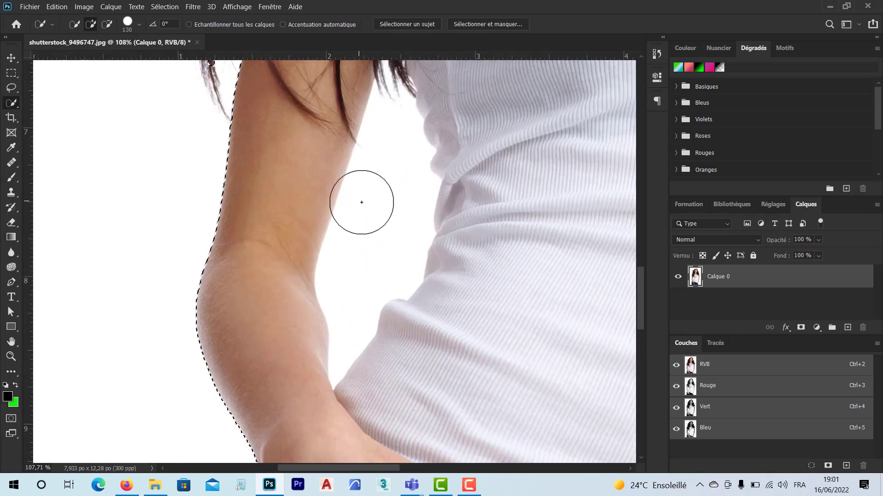
key("alt")
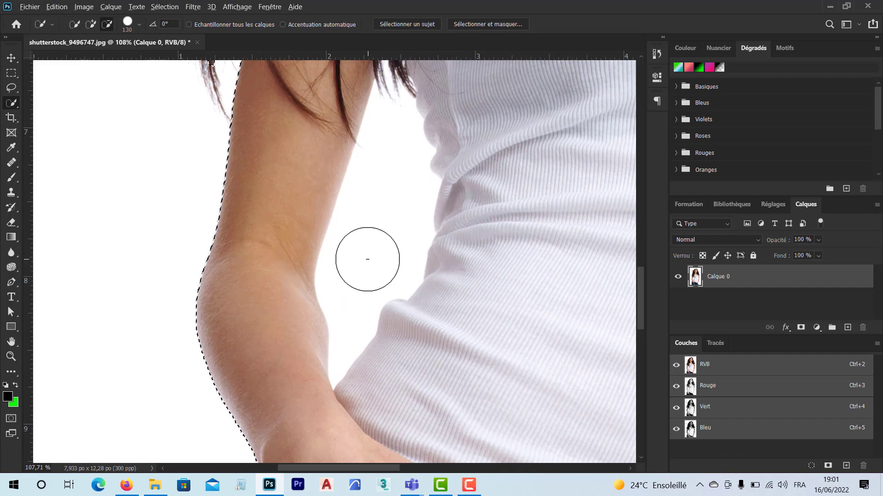
left_click(367, 260, "alt")
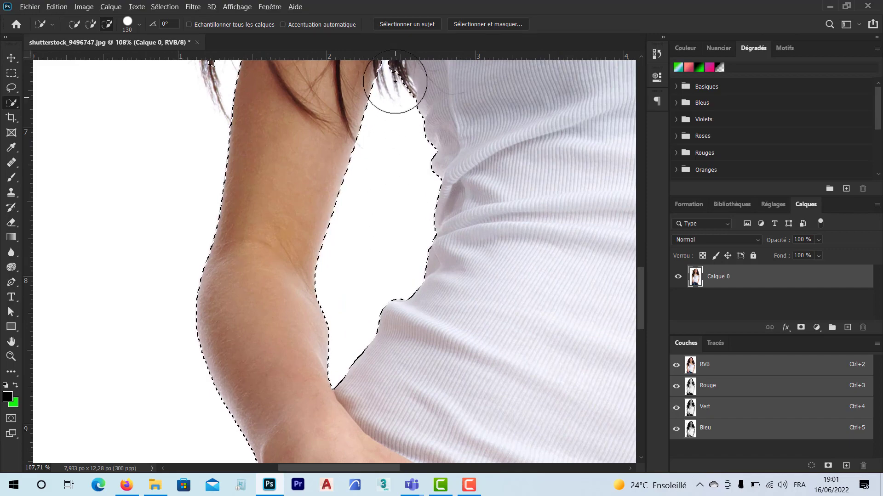
Reduce the Quick Selection brush to 22 px and subtract the wispy hair tips and white gaps below the armpit from the selection
left_click_drag(403, 114, 406, 295)
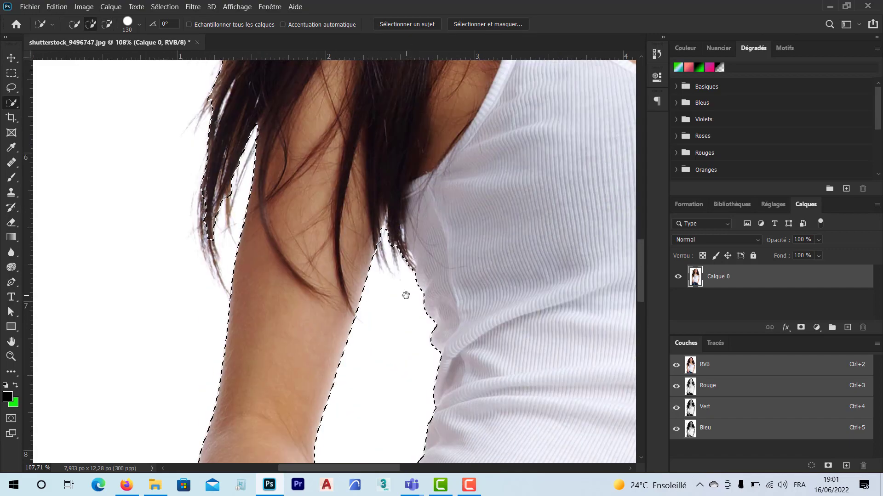
scroll(390, 238, "up", 3)
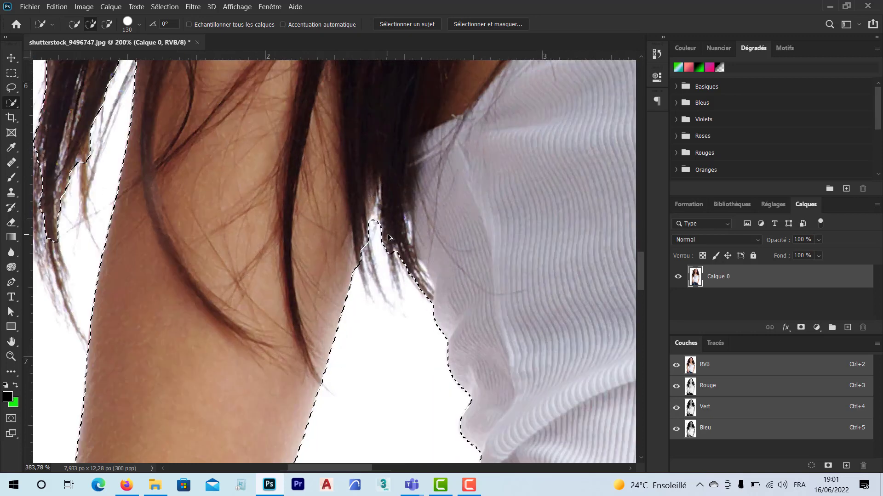
scroll(390, 238, "up", 3)
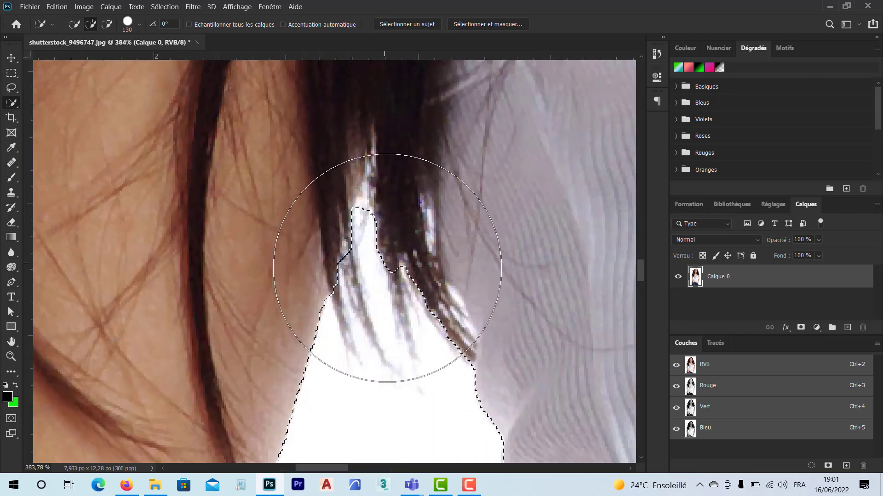
left_click_drag(388, 268, 291, 280)
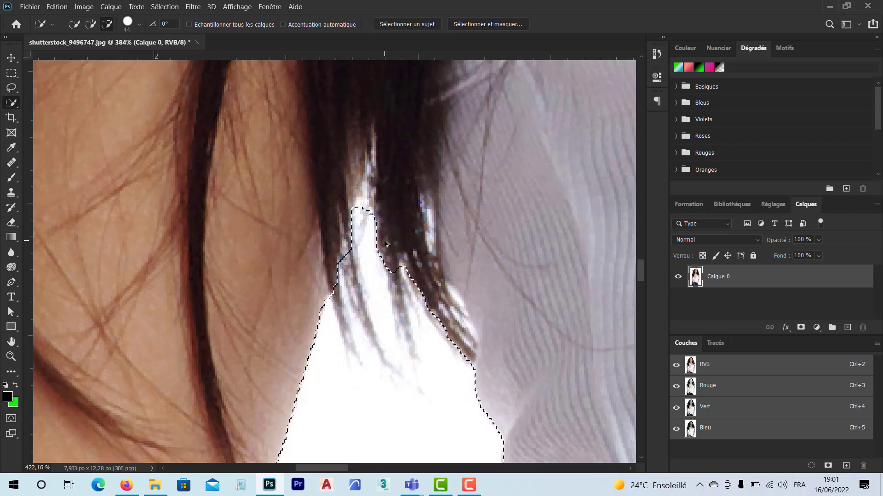
scroll(382, 235, "up", 2)
left_click_drag(395, 247, 360, 254)
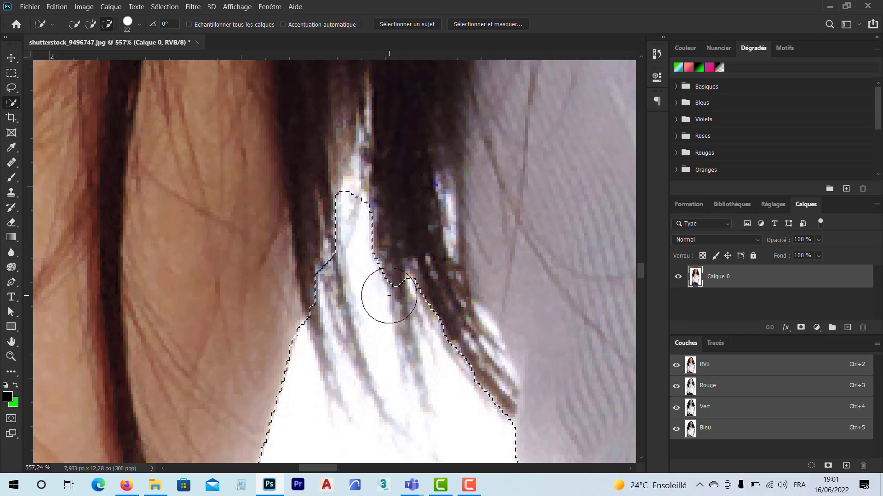
left_click(384, 294)
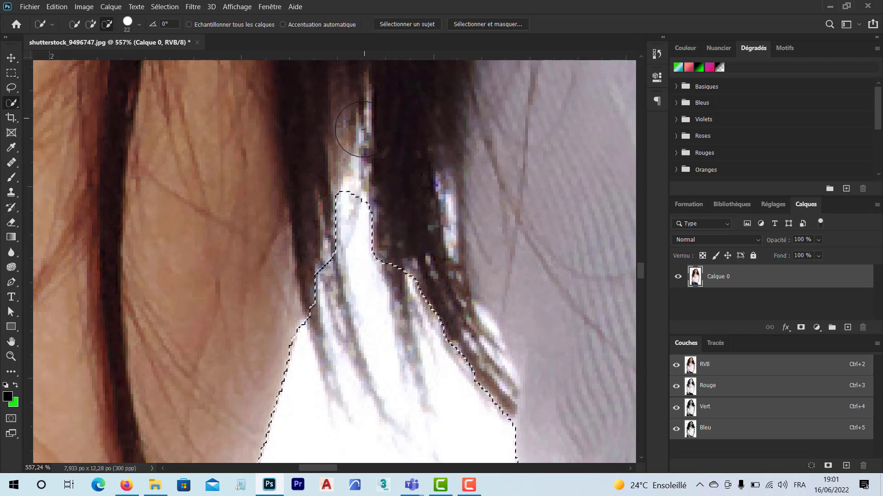
mouse_move(355, 138)
left_mouse_down()
mouse_move(360, 177)
mouse_move(346, 253)
left_mouse_up()
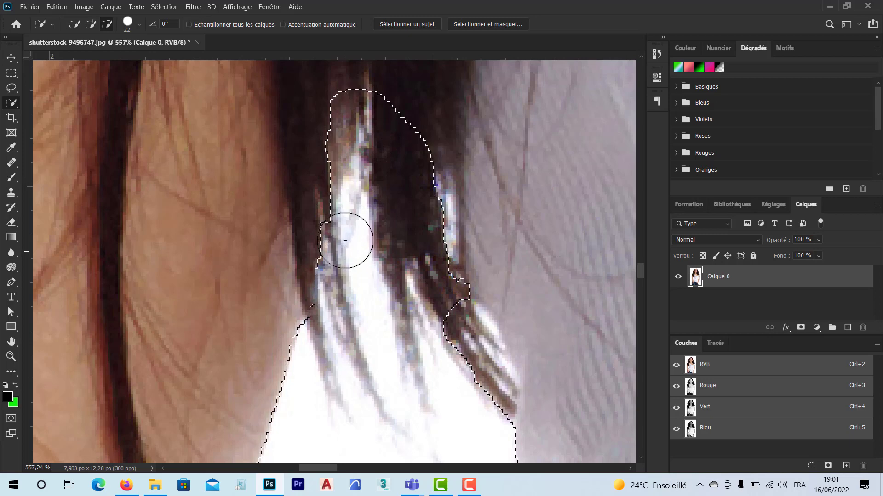
left_click(348, 223)
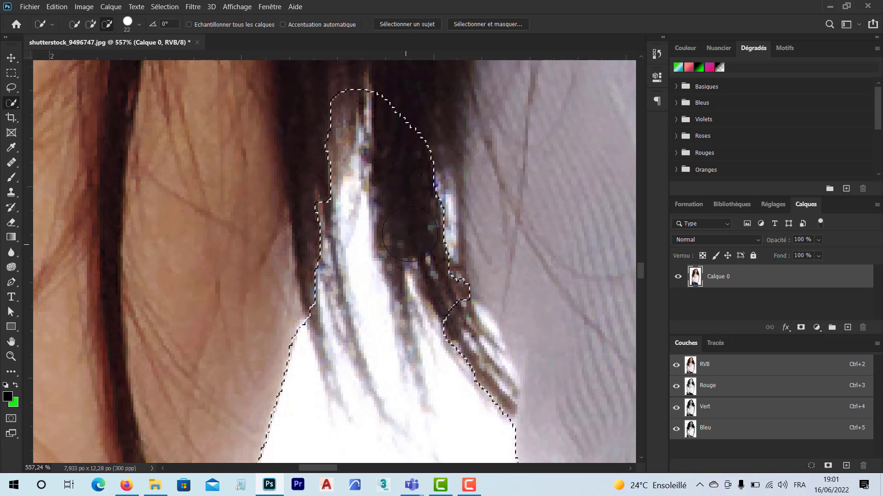
left_click(433, 247)
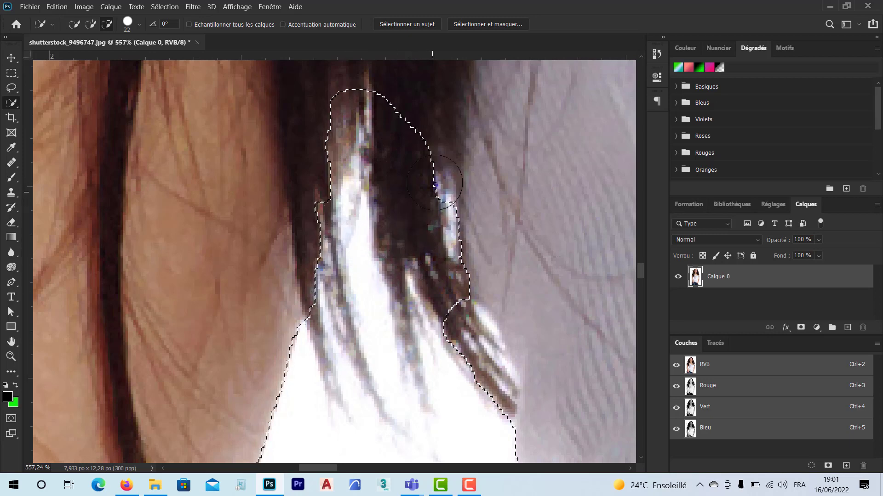
mouse_move(434, 179)
left_mouse_down()
mouse_move(431, 323)
mouse_move(455, 346)
mouse_move(476, 334)
mouse_move(491, 390)
left_mouse_up()
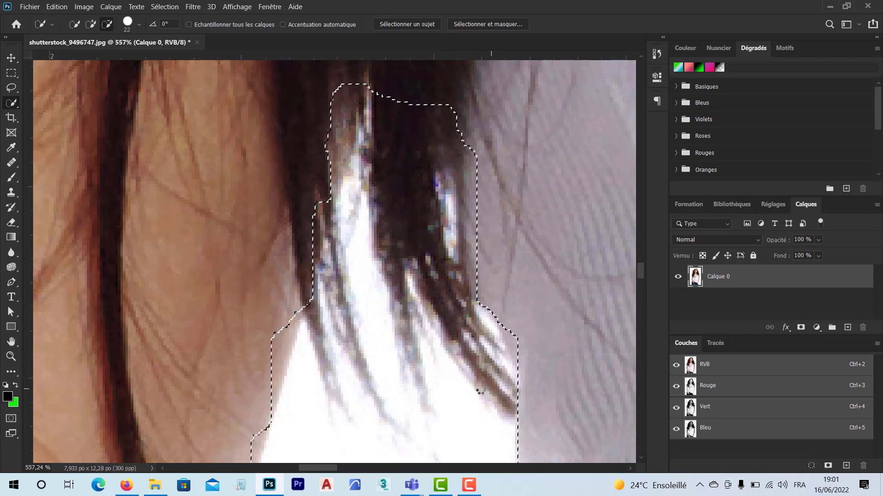
Open Select and Mask for the whole figure and set the preview transparency to 46 %
scroll(413, 243, "down", 10)
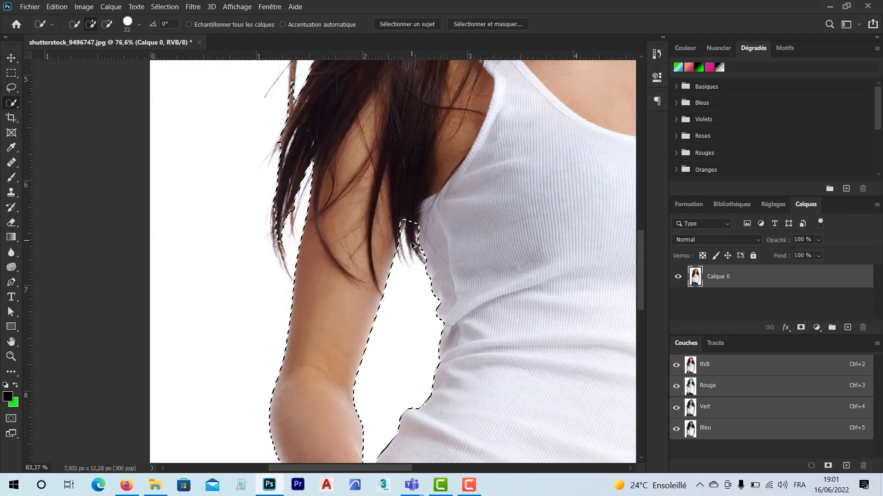
scroll(413, 242, "down", 5)
scroll(413, 247, "down", 2)
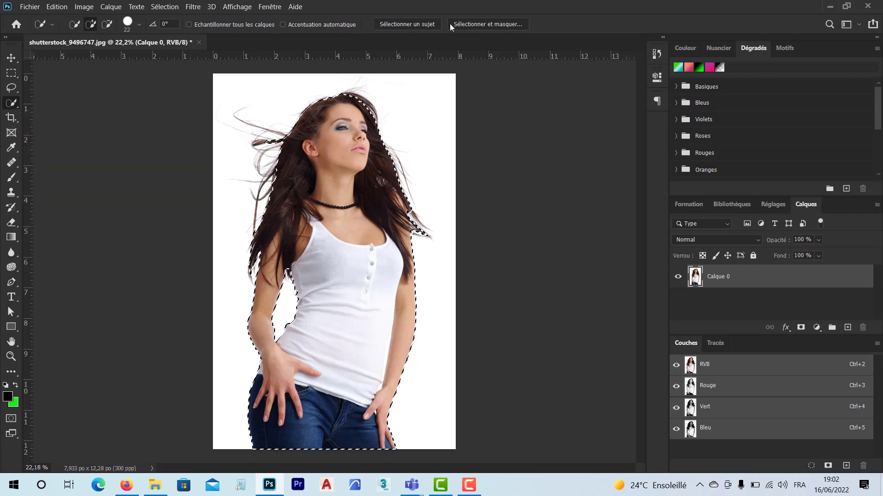
left_click(492, 23)
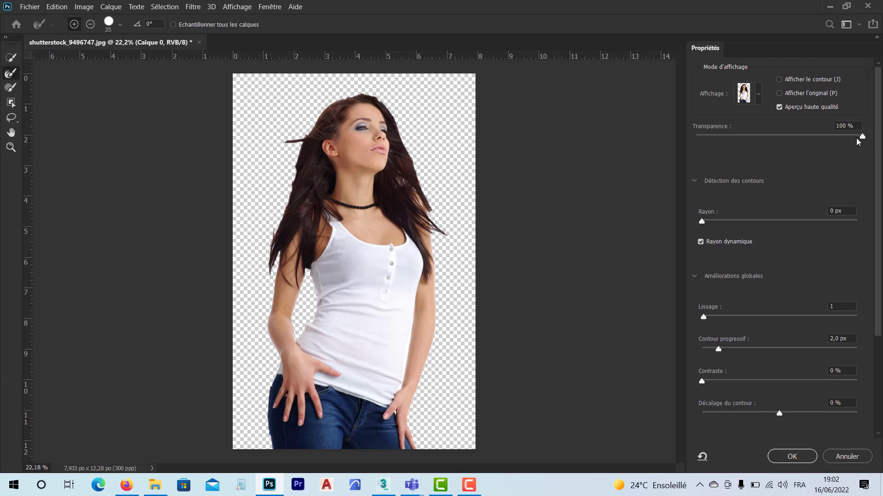
left_click_drag(862, 140, 779, 139)
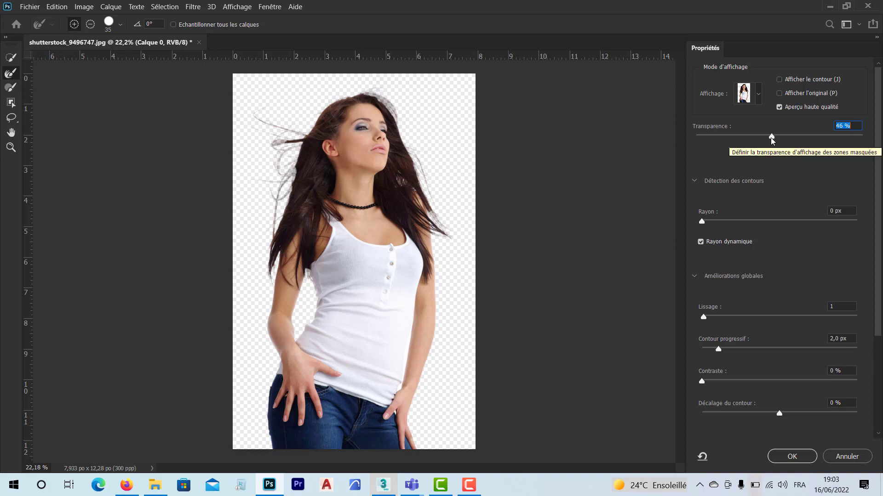
Set the edge detection radius to 1 px, with the hair at the crown in close view
key("alt")
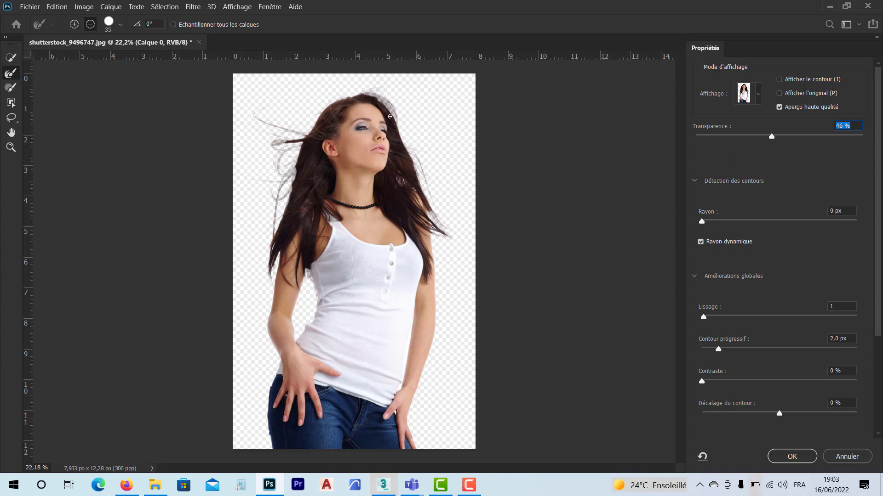
key("alt")
key("ctrl+plus")
key("ctrl+plus")
key("ctrl+plus")
key("ctrl+plus")
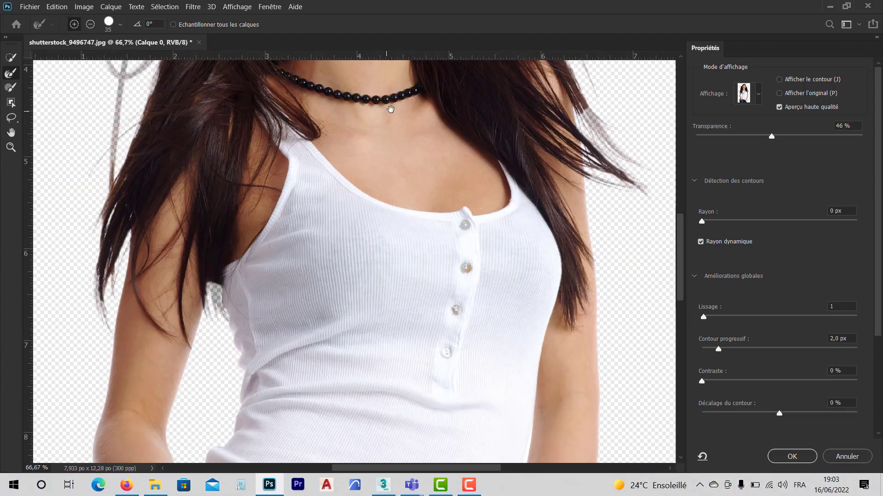
left_click_drag(408, 109, 379, 337)
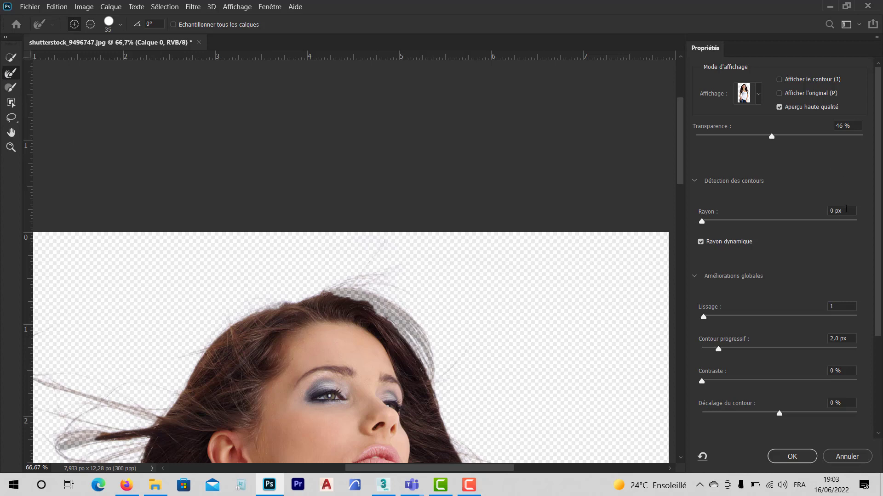
left_click(837, 211)
type("1")
Set the Refine Edge brush size to 57 px and brush over the wisps at the top of the crown
right_click(337, 296)
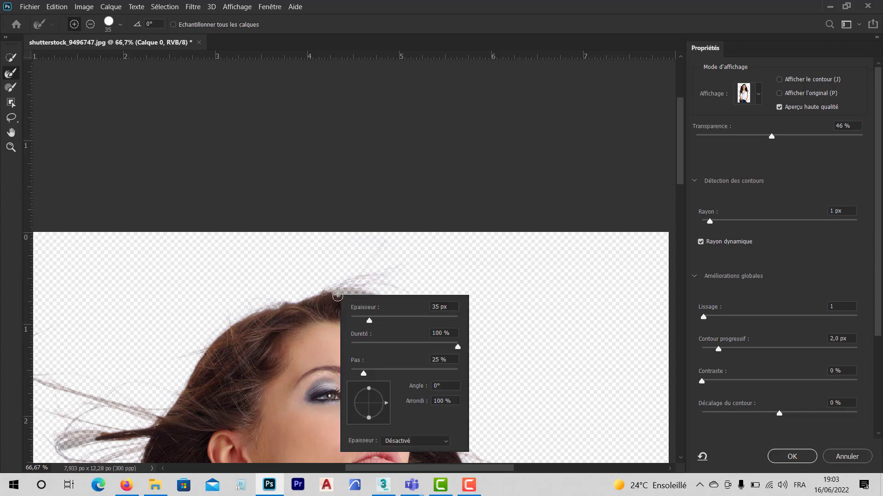
left_click_drag(369, 323, 383, 322)
left_click(331, 301)
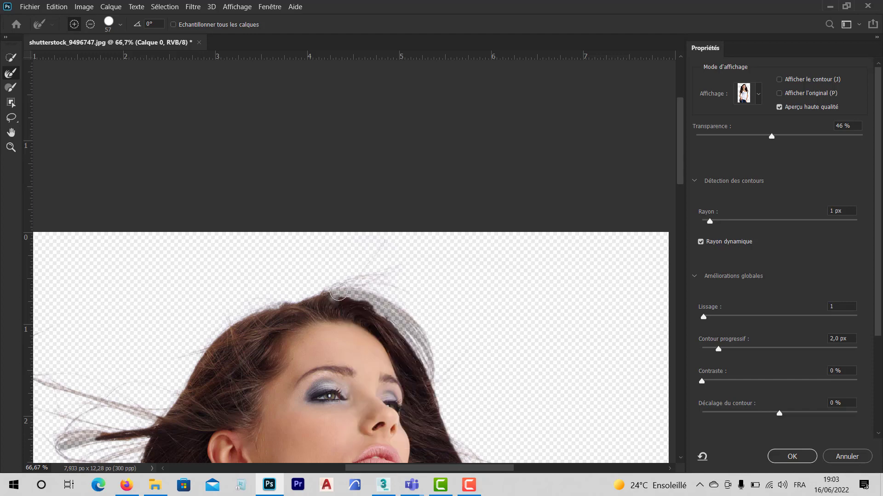
mouse_move(333, 295)
left_mouse_down()
mouse_move(385, 287)
mouse_move(353, 285)
mouse_move(380, 278)
mouse_move(342, 289)
left_mouse_up()
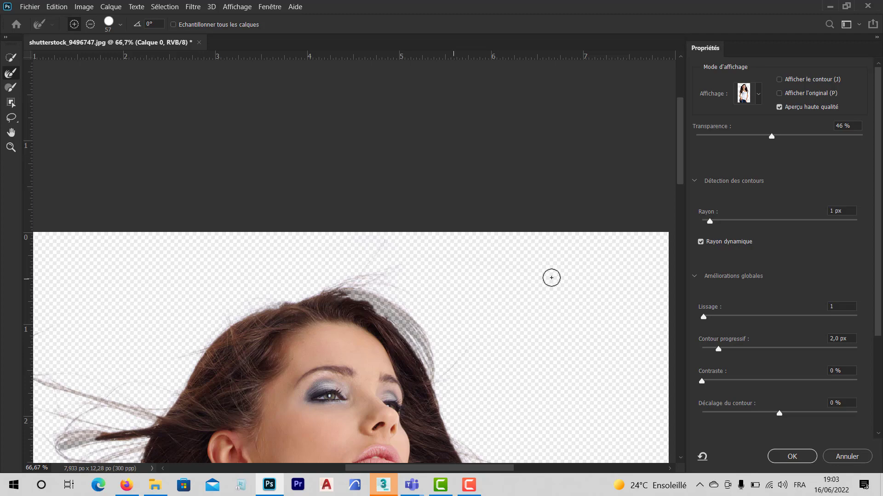
Set the preview transparency to 100 % and brush the Refine Edge tool over the flyaway hair along the face-side edge of the crown
left_click_drag(772, 137, 873, 137)
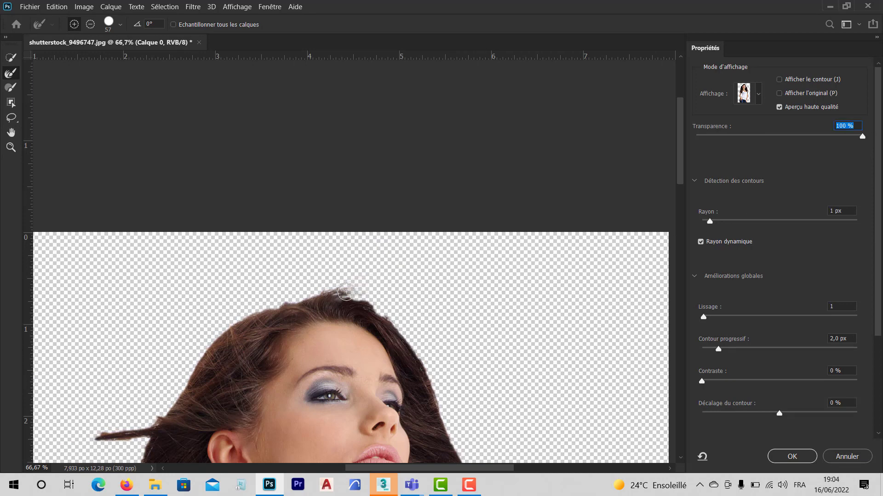
mouse_move(377, 284)
left_mouse_down()
mouse_move(335, 292)
mouse_move(376, 292)
mouse_move(349, 292)
mouse_move(374, 294)
mouse_move(395, 323)
mouse_move(367, 308)
mouse_move(400, 314)
mouse_move(347, 300)
mouse_move(420, 310)
mouse_move(367, 306)
mouse_move(393, 319)
left_mouse_up()
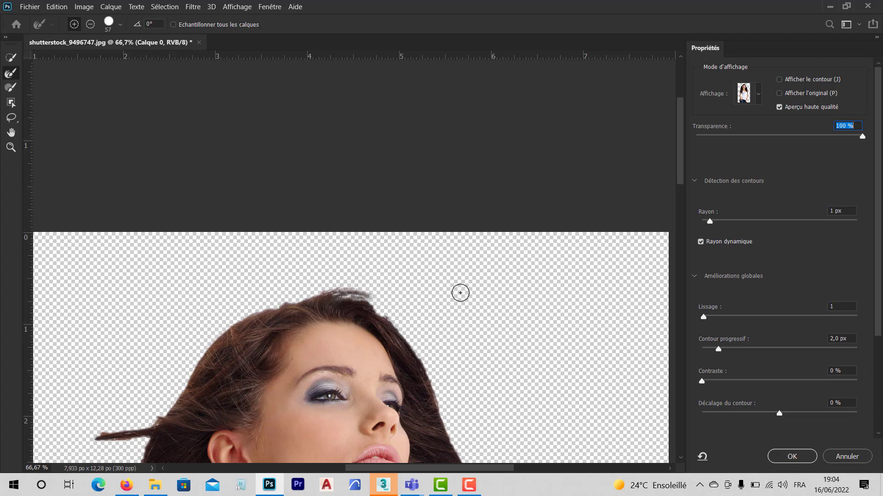
left_click(402, 299)
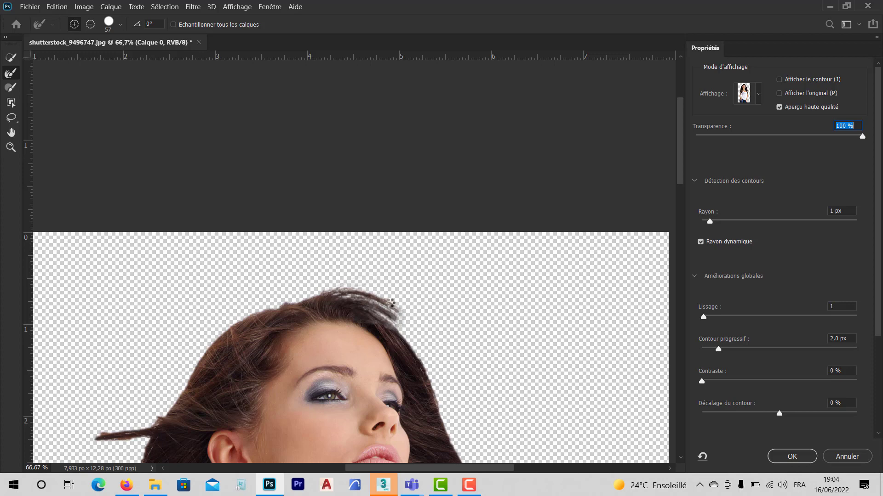
Set the Refine Edge brush size to 130 px and brush down the face-side hair edge from the crown to below the chin
right_click(426, 314)
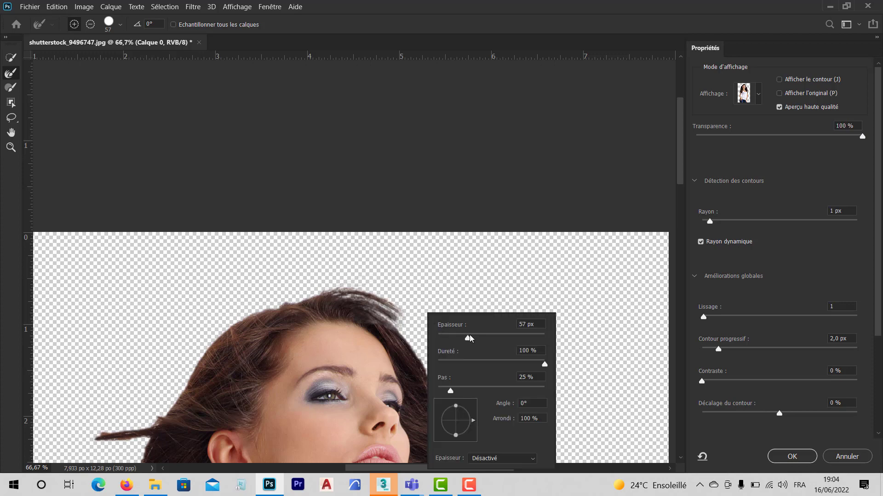
left_click_drag(467, 339, 498, 341)
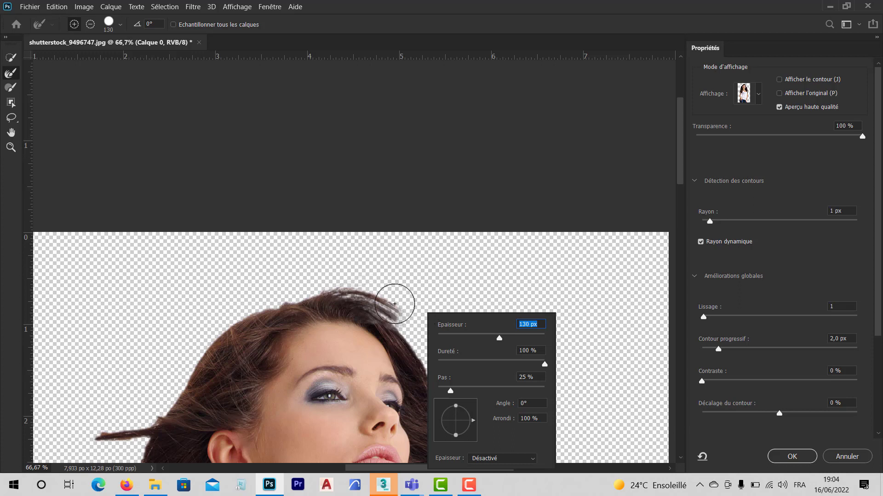
left_click(393, 304)
left_click_drag(453, 396, 465, 428)
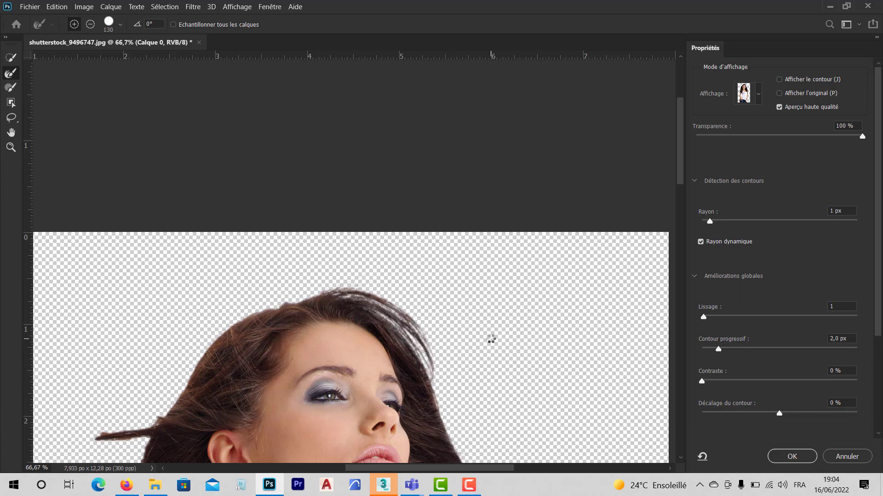
mouse_move(467, 377)
left_mouse_down()
mouse_move(389, 169)
mouse_move(365, 184)
mouse_move(368, 209)
mouse_move(463, 408)
left_mouse_up()
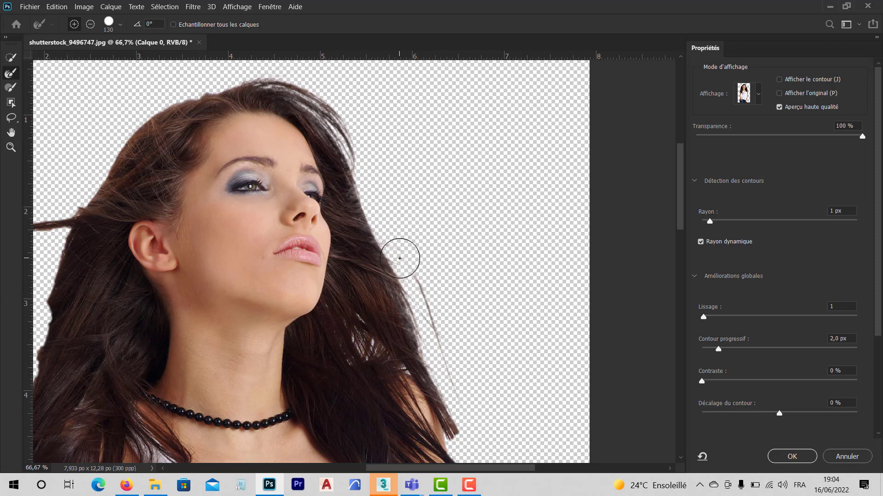
mouse_move(394, 252)
left_mouse_down()
mouse_move(419, 275)
mouse_move(425, 317)
left_mouse_up()
Brush the Refine Edge tool along the hair edge behind the head, from the crown past the ear down to the loose strands by the arm
left_click_drag(178, 187, 359, 187)
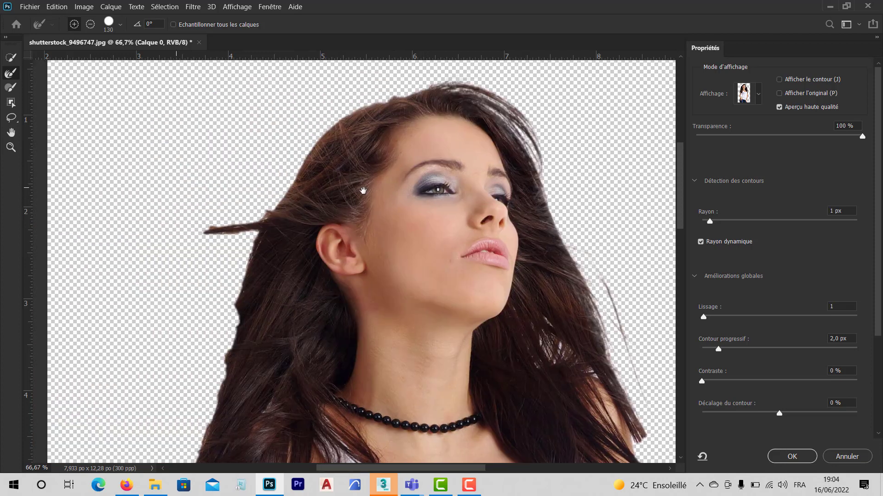
mouse_move(384, 86)
left_mouse_down()
mouse_move(358, 88)
mouse_move(302, 140)
mouse_move(273, 197)
mouse_move(207, 221)
left_mouse_up()
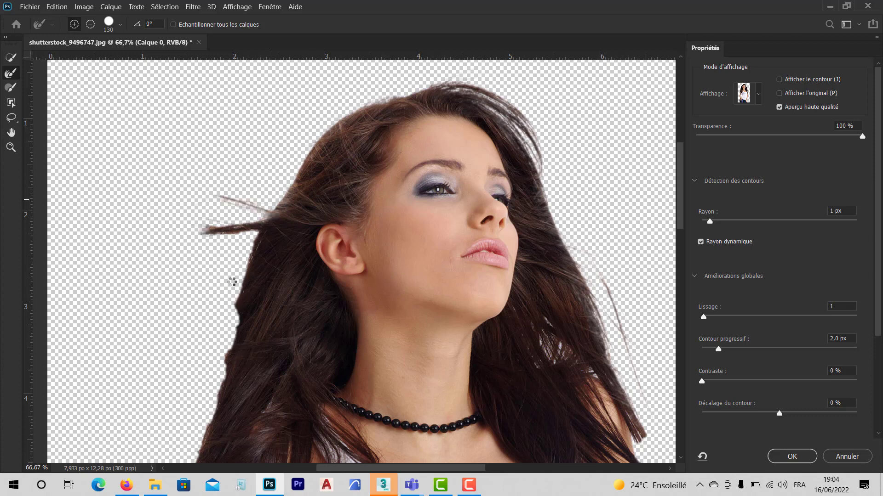
left_click_drag(232, 296, 266, 203)
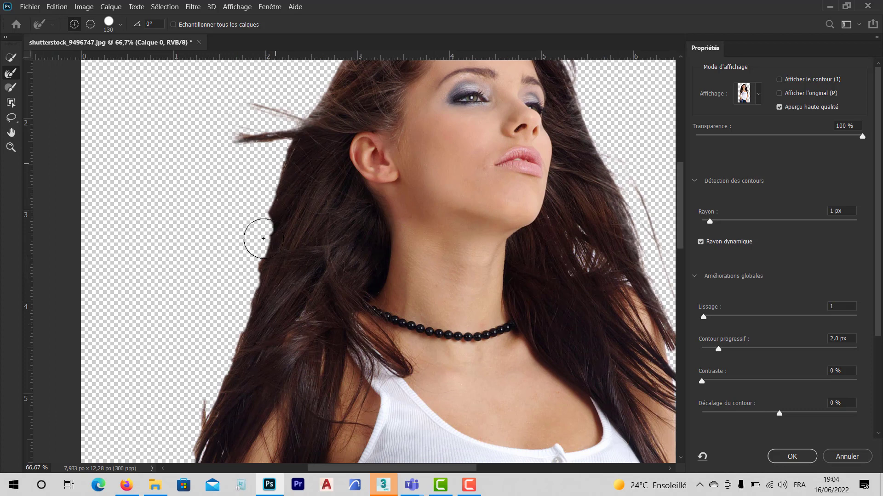
mouse_move(263, 239)
left_mouse_down()
mouse_move(250, 308)
mouse_move(194, 434)
left_mouse_up()
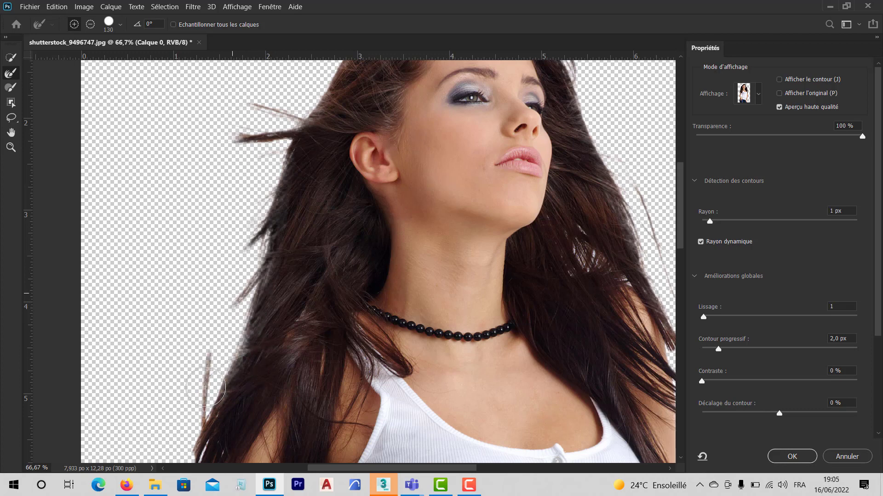
mouse_move(206, 387)
left_mouse_down()
mouse_move(215, 412)
mouse_move(224, 386)
left_mouse_up()
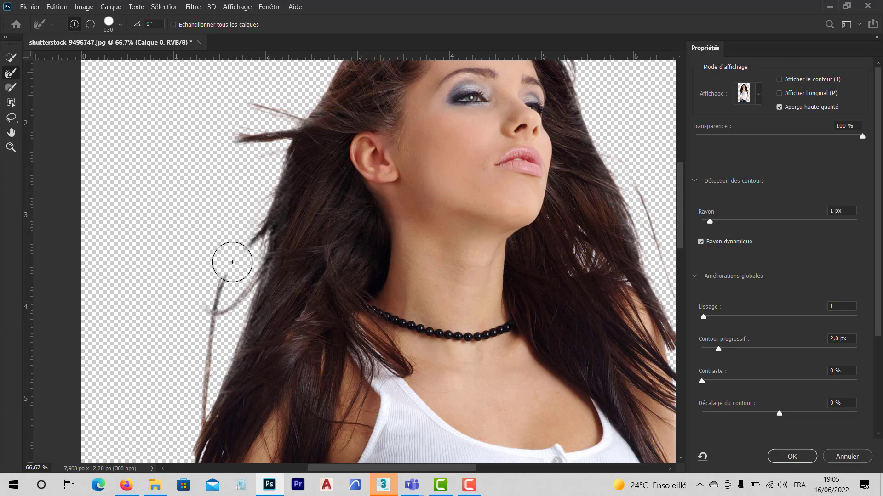
left_click_drag(232, 262, 228, 314)
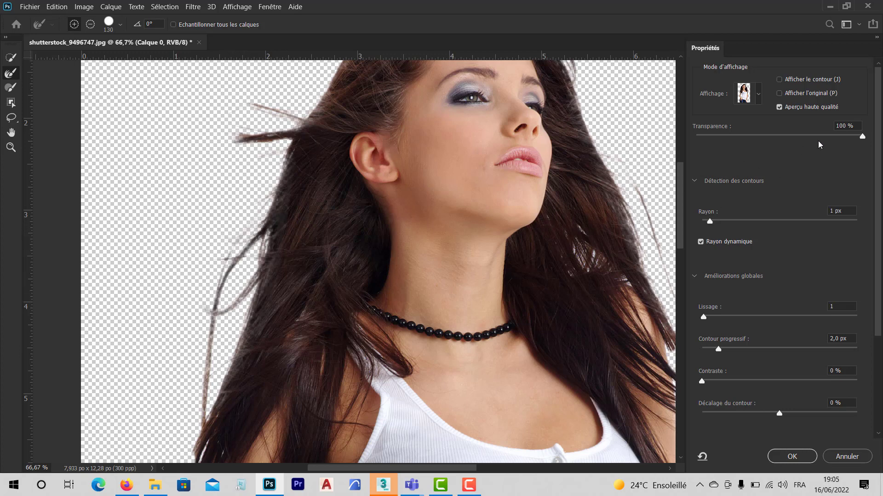
Check the wisps at 64 % preview transparency, return it to 100 %, and brush Refine Edge over the strands and loops behind the ear
left_click(801, 136)
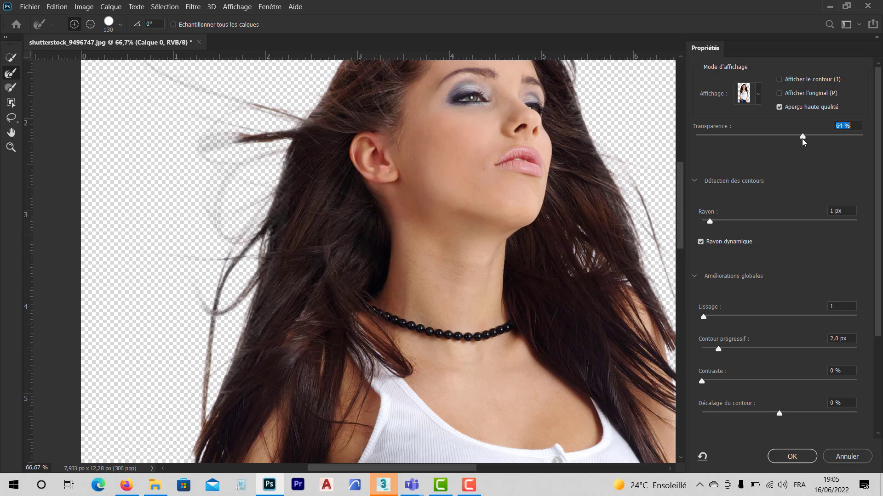
left_click_drag(261, 230, 274, 272)
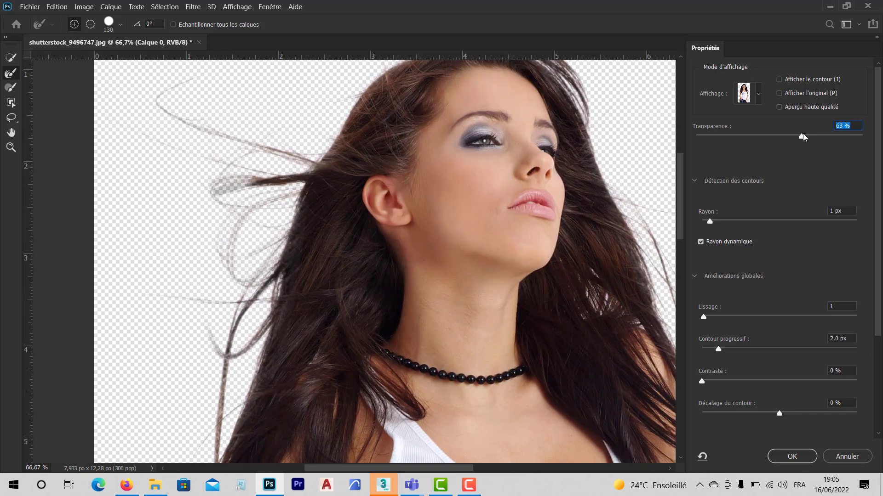
left_click_drag(801, 136, 870, 138)
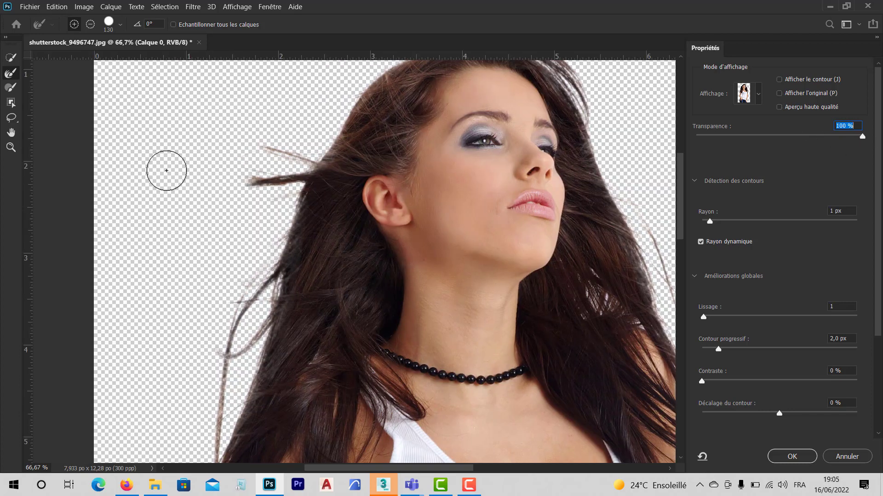
left_click_drag(269, 152, 226, 135)
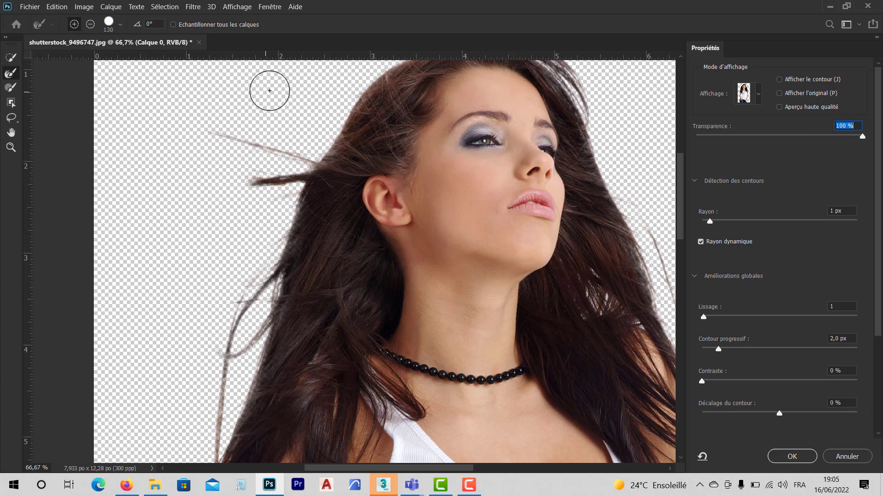
mouse_move(270, 276)
left_mouse_down()
mouse_move(276, 187)
mouse_move(224, 187)
mouse_move(207, 216)
mouse_move(223, 230)
mouse_move(251, 202)
mouse_move(234, 279)
mouse_move(258, 250)
mouse_move(263, 216)
mouse_move(279, 203)
left_mouse_up()
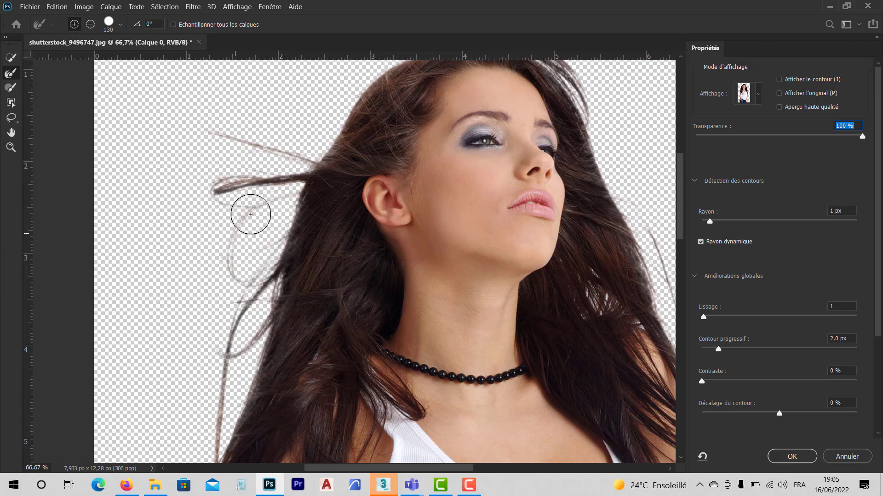
mouse_move(229, 192)
left_mouse_down()
mouse_move(283, 184)
mouse_move(268, 244)
left_mouse_up()
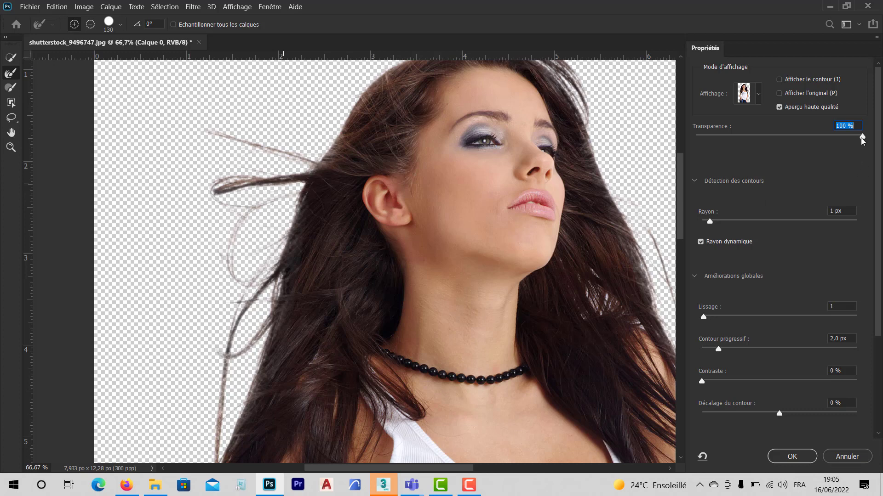
Set the preview transparency to 95 % and brush Refine Edge over the thin horizontal wisp and lower loop behind the neck
left_click(813, 136)
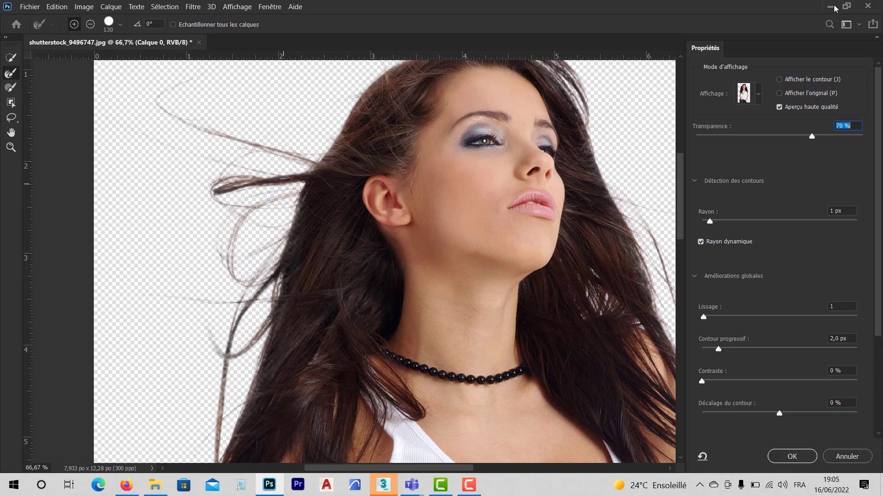
type("95")
key("Return")
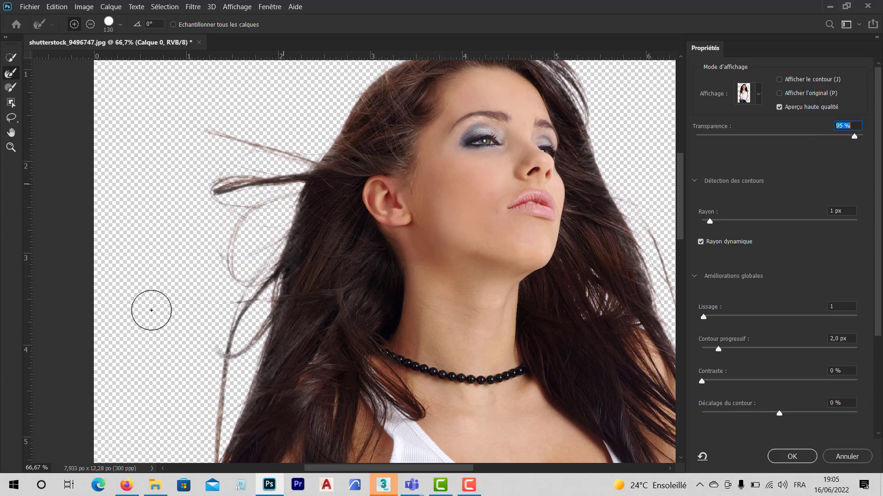
left_click_drag(242, 306, 226, 366)
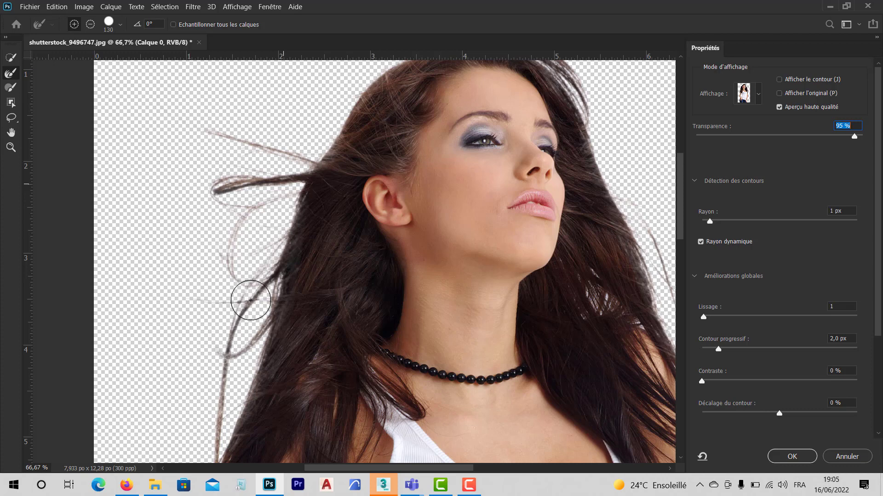
left_click(236, 364)
Brush Refine Edge outward along the long uppermost wisp behind the head, ending with the preview transparency at 91 %
left_click_drag(791, 139, 779, 136)
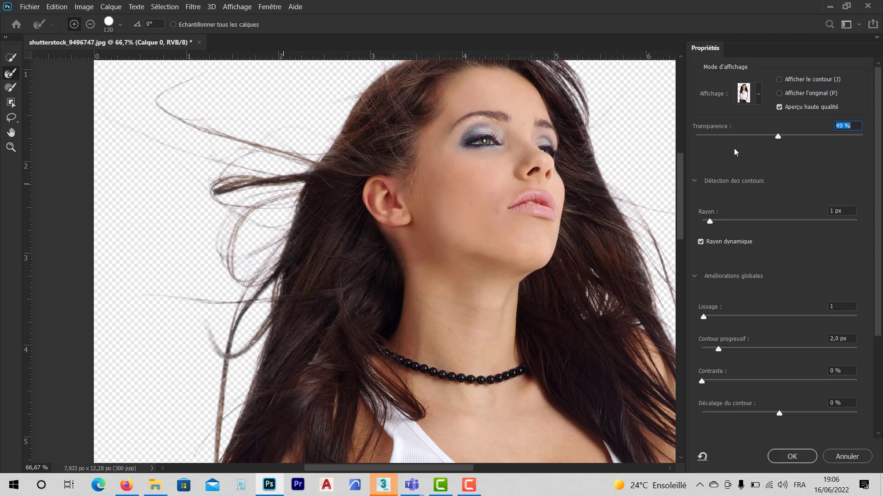
left_click_drag(778, 135, 869, 134)
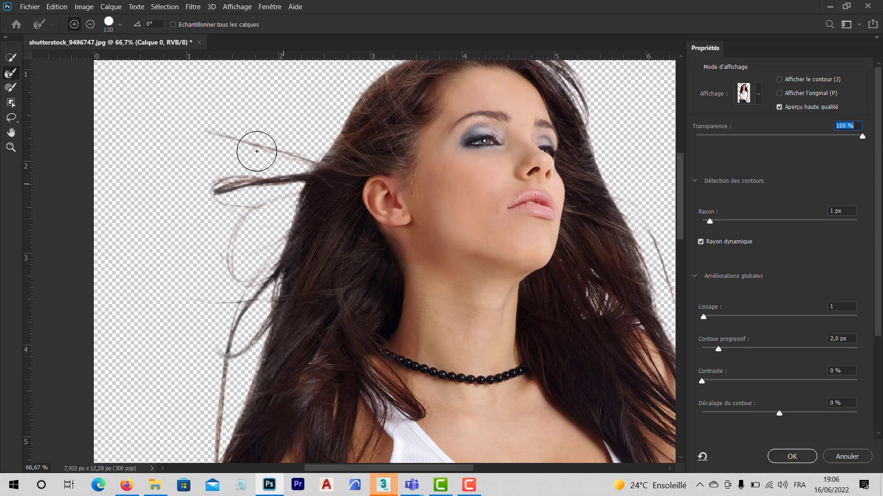
mouse_move(249, 137)
left_mouse_down()
mouse_move(230, 138)
mouse_move(189, 115)
left_mouse_up()
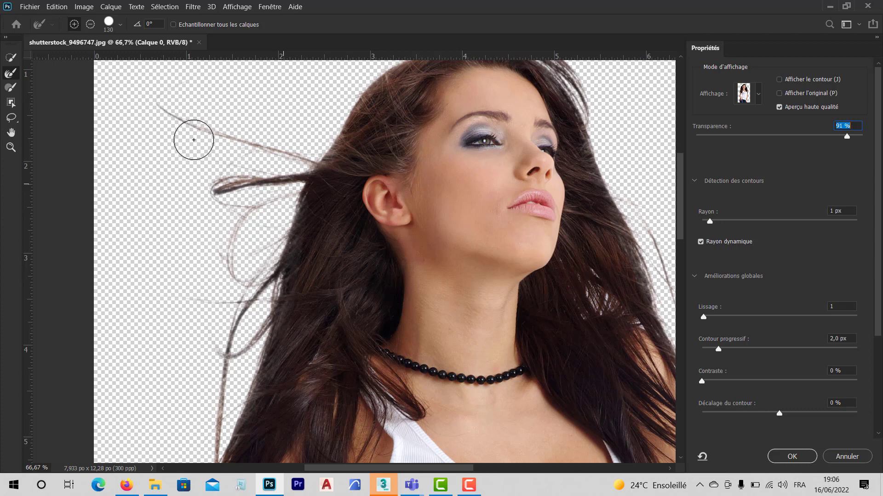
left_click_drag(193, 139, 197, 143)
Set the preview transparency to 73 % and refine the face-side hair down to its tips beside the upper arm, using subtract mode beneath them
left_click_drag(356, 132, 318, 241)
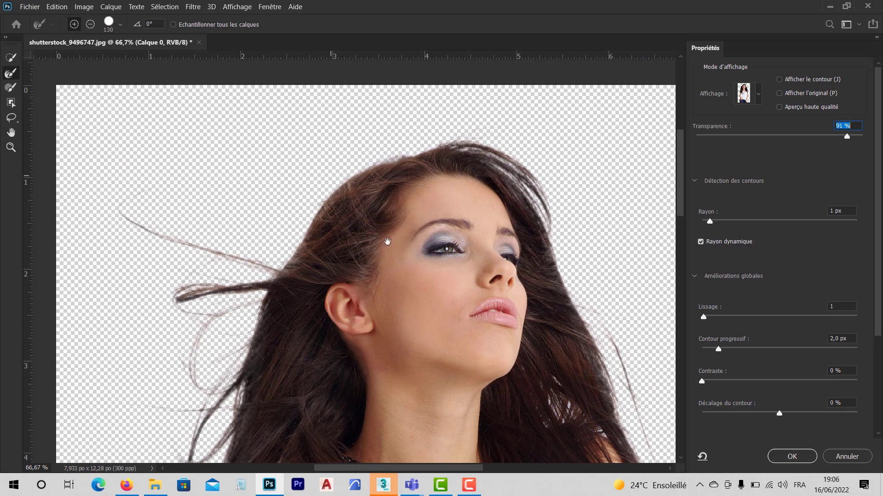
left_click_drag(399, 284, 325, 171)
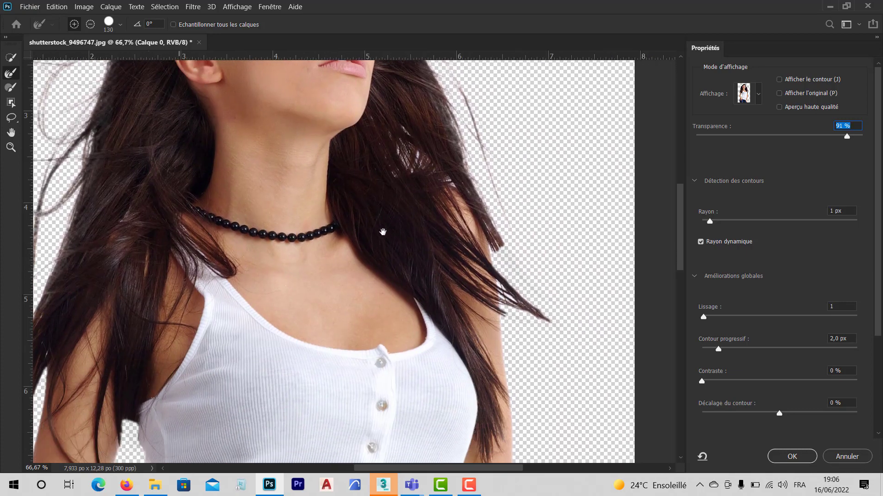
left_click_drag(500, 214, 458, 354)
left_click(778, 107)
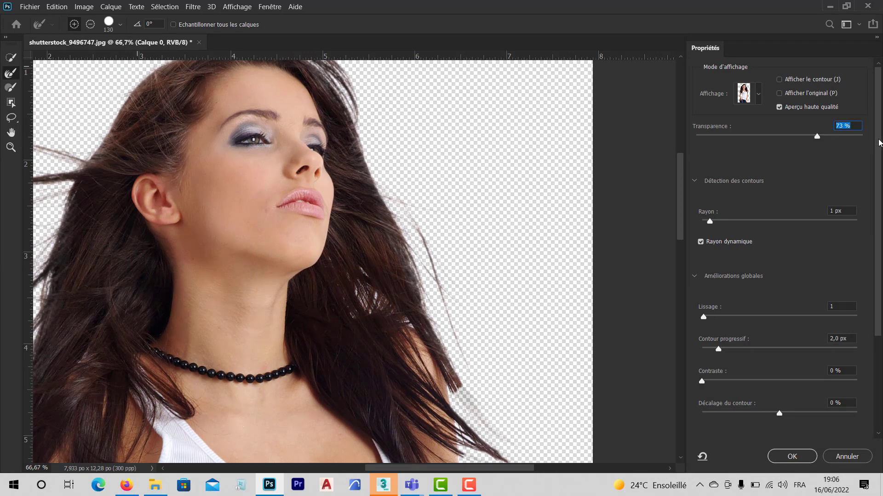
mouse_move(476, 394)
left_mouse_down()
mouse_move(310, 258)
mouse_move(379, 339)
left_mouse_up()
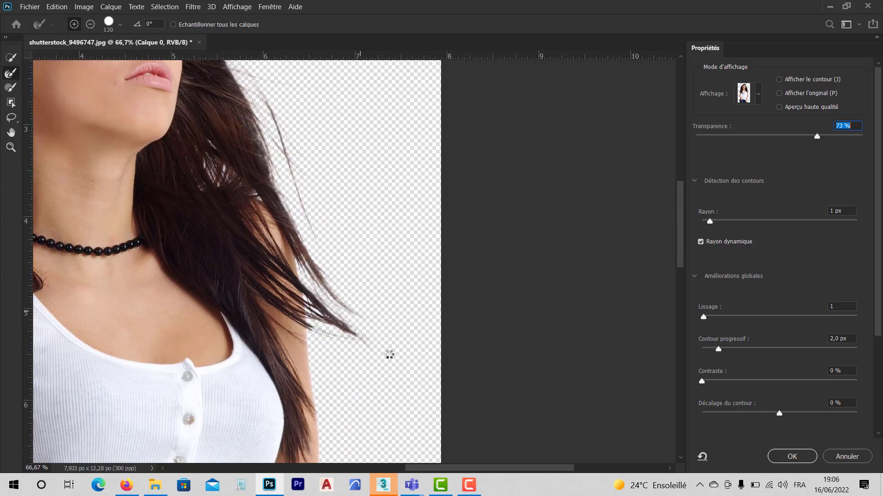
key("alt")
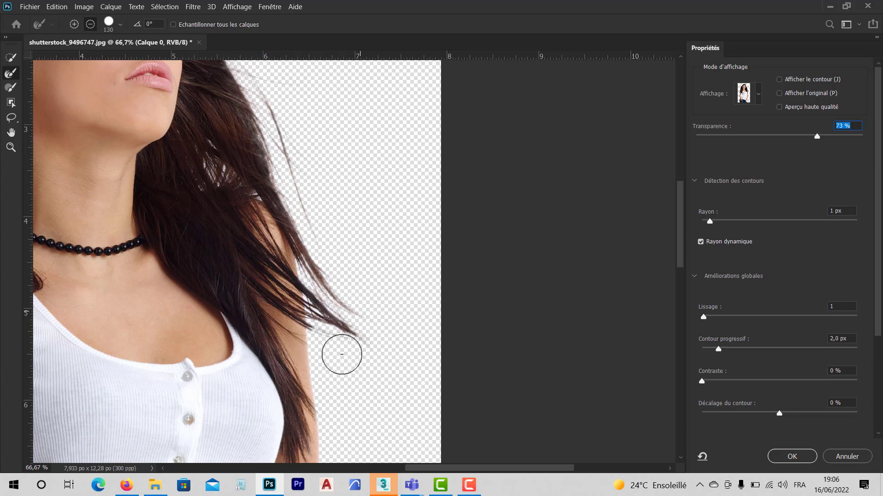
key("alt")
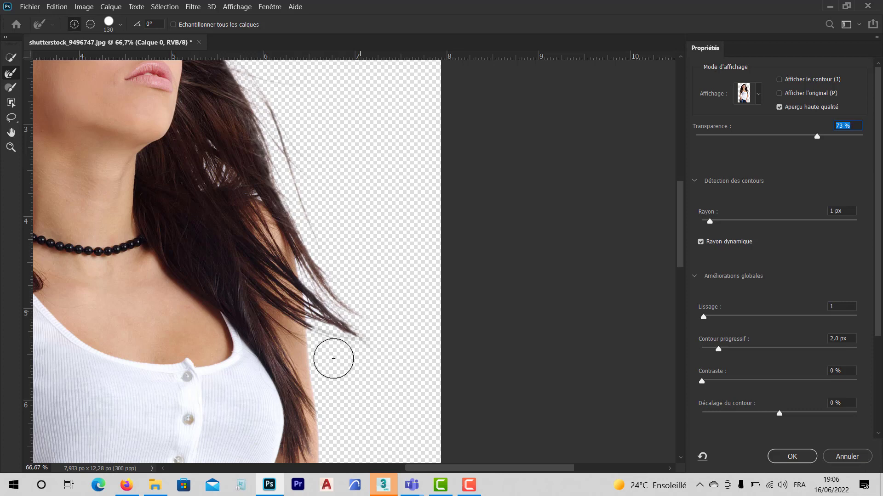
key("alt")
Output the refined selection to a new layer with a layer mask (Nouveau calque avec masque de fusion) and apply it
key("ctrl+minus")
key("ctrl+minus")
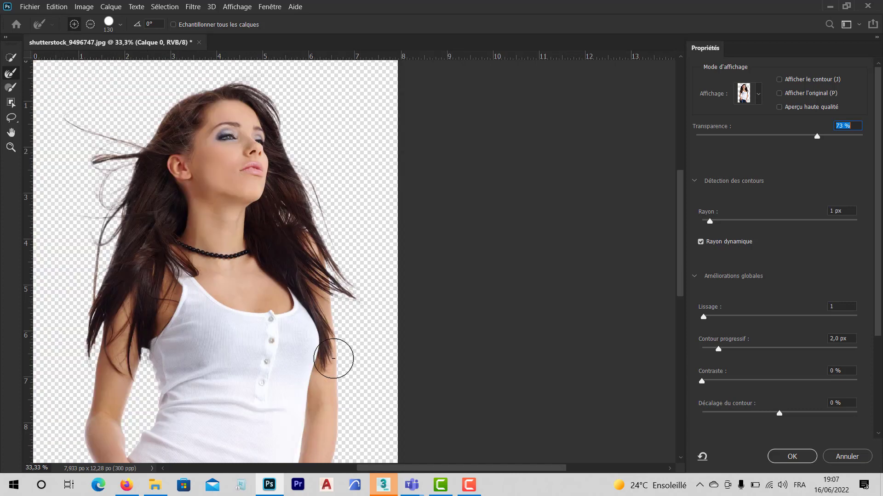
key("ctrl+minus")
key("ctrl+minus")
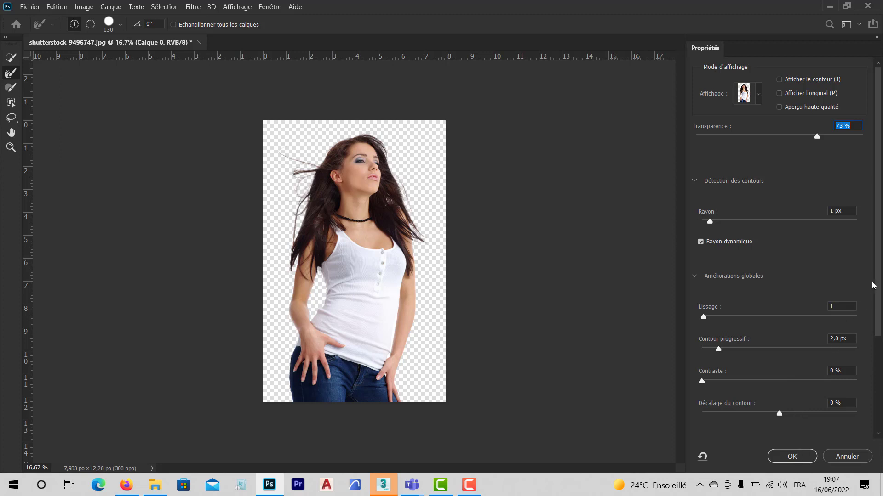
left_click_drag(876, 276, 878, 405)
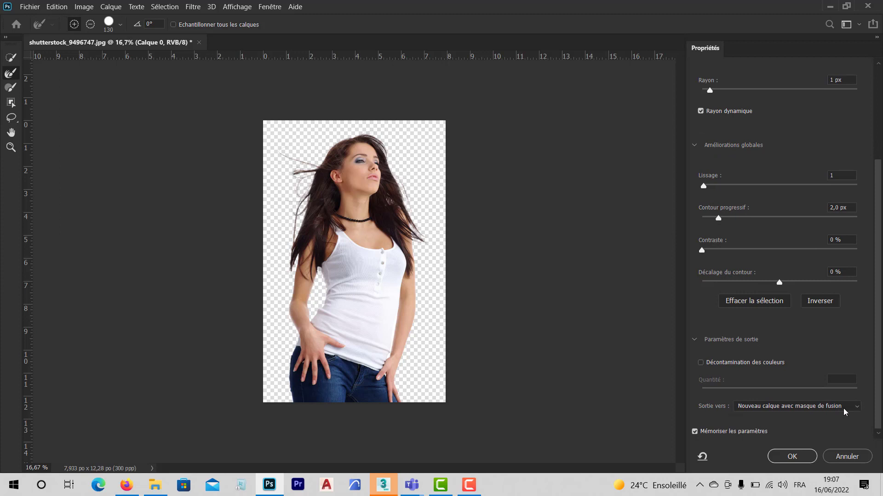
left_click(857, 408)
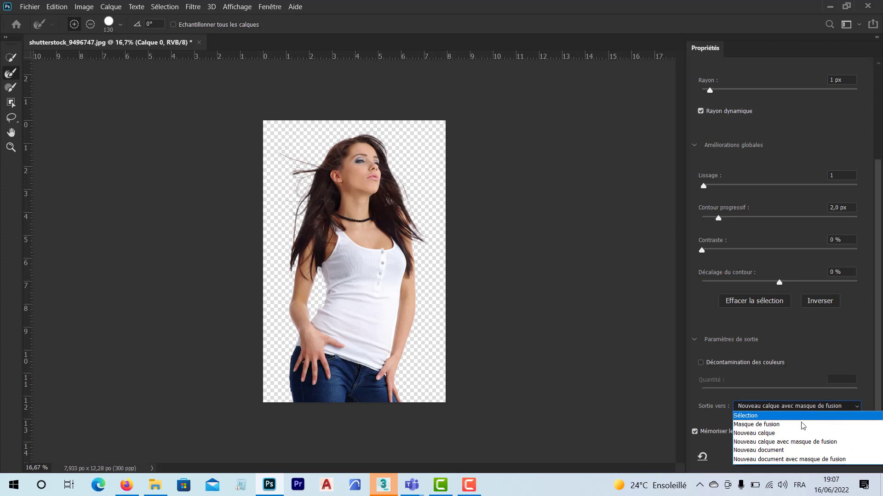
left_click(815, 443)
left_click(790, 457)
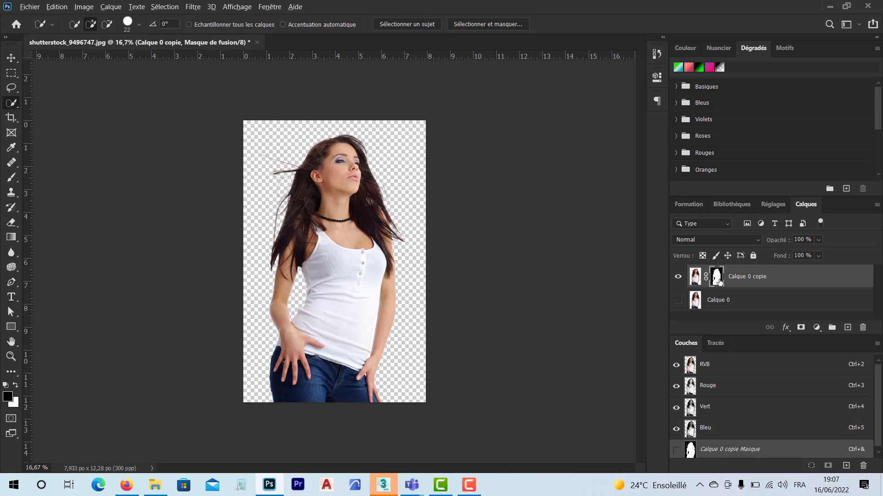
Display the copied layer's mask on its own and examine the hair edges up close
left_click(719, 282, "alt")
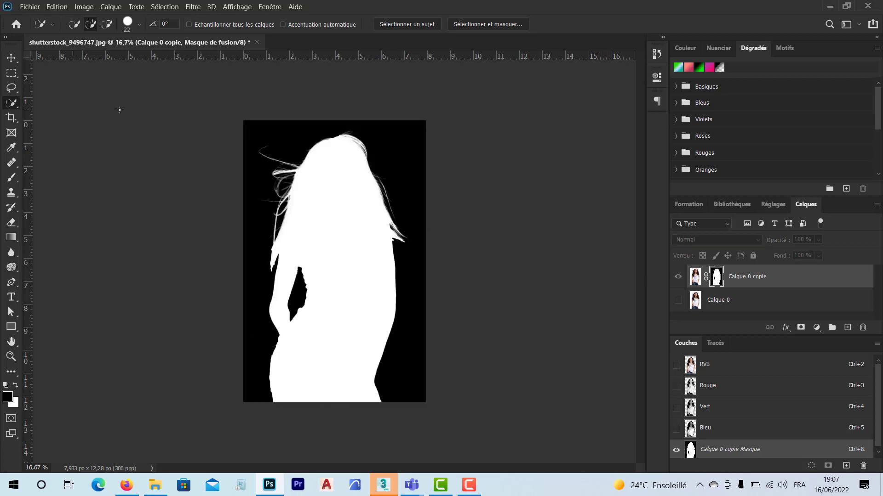
scroll(383, 205, "up", 4)
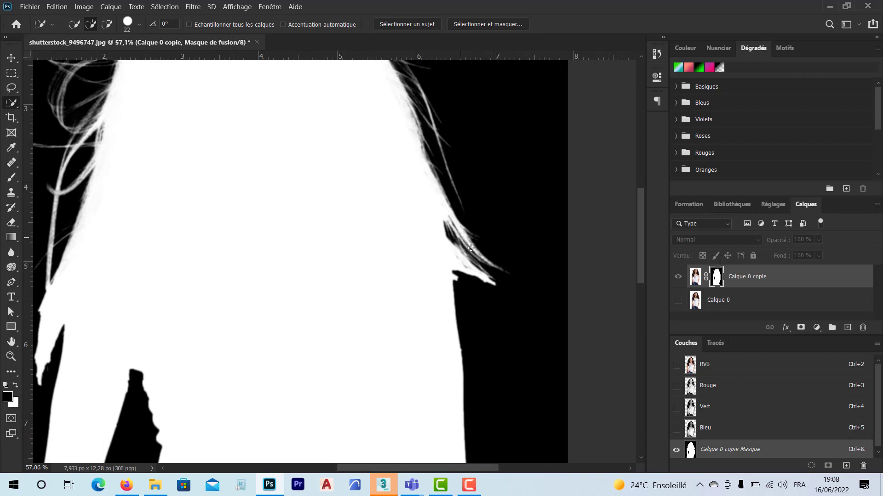
Set up the Brush tool at 29 px with white as the painting colour while the mask is shown around the head
left_click_drag(212, 150, 251, 202)
left_click_drag(329, 126, 326, 195)
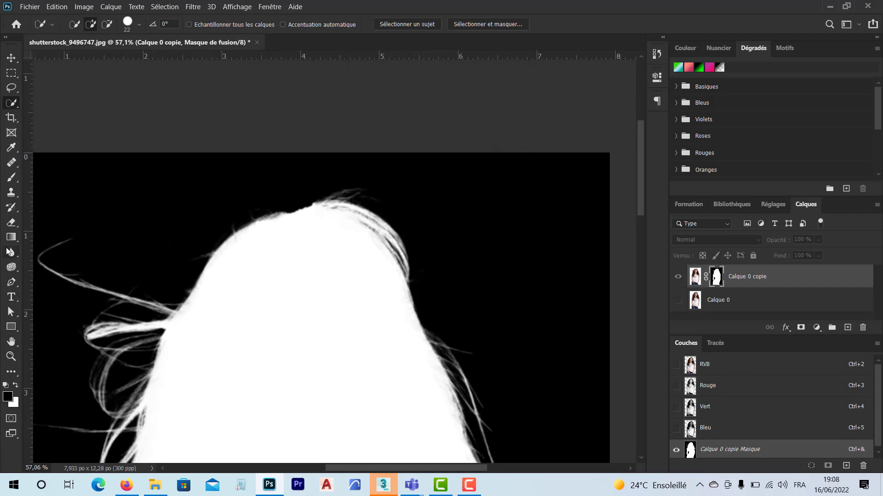
left_click(10, 181)
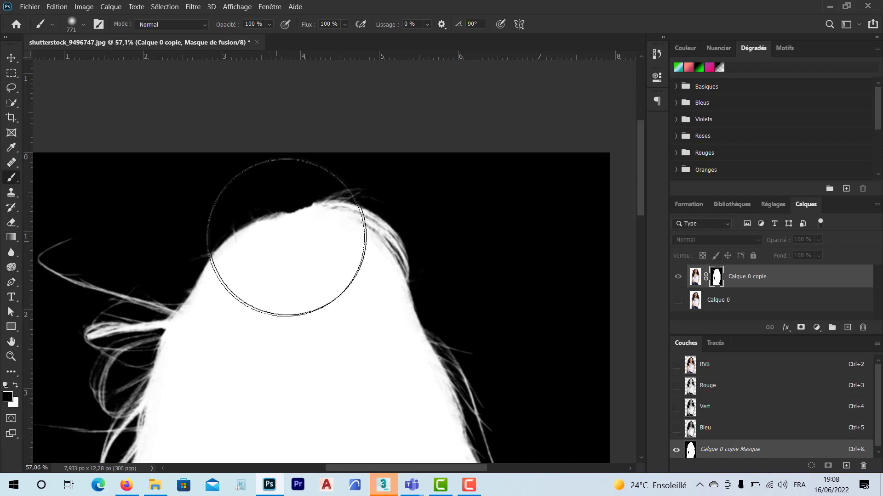
right_click(131, 286)
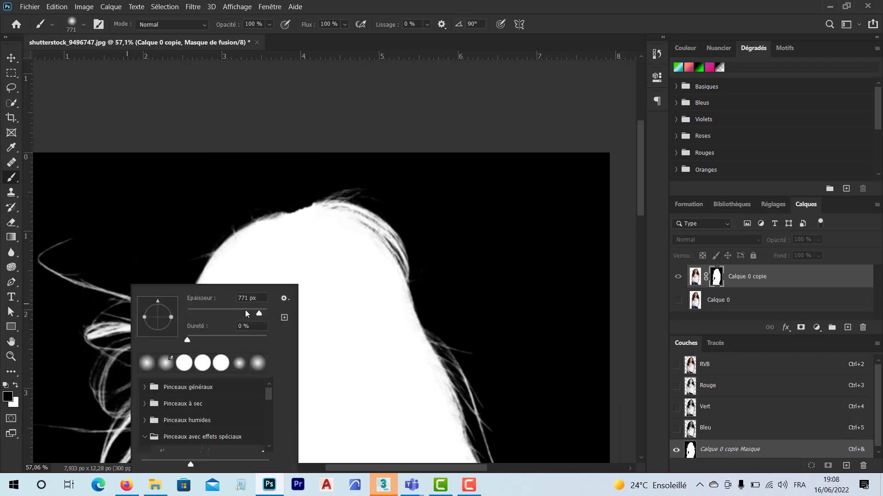
left_click_drag(246, 314, 199, 313)
left_click(15, 386)
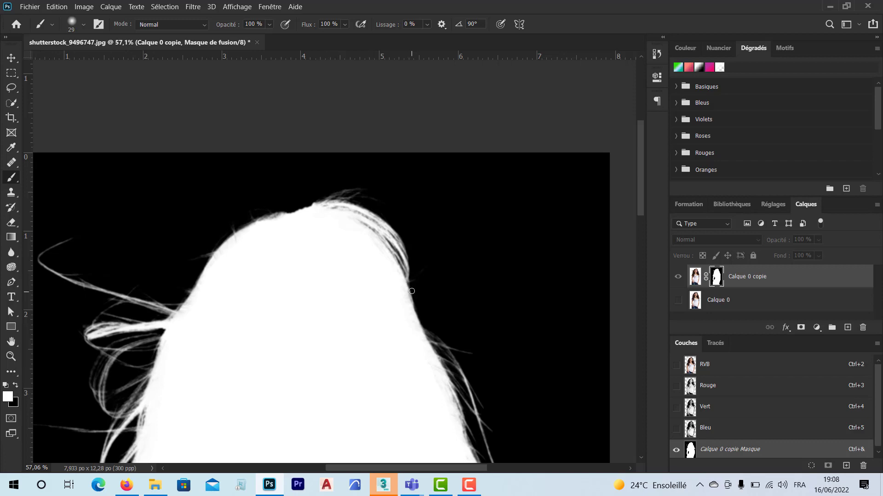
Leave the mask-only view and show the cutout close up at the loose strands above the forehead
scroll(412, 299, "up", 5)
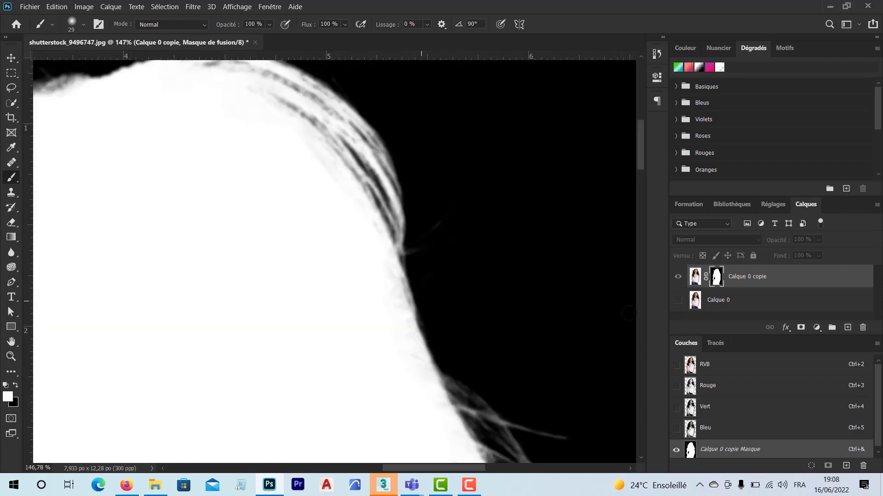
left_click(716, 276, "alt")
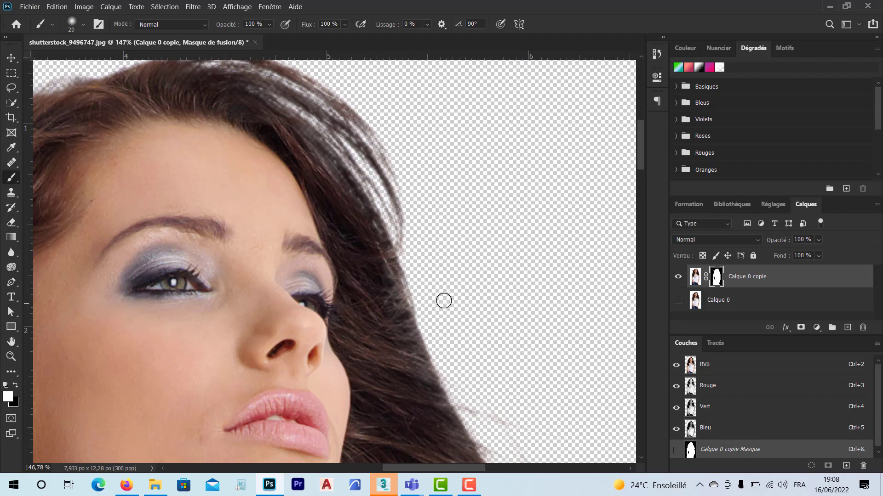
scroll(399, 243, "up", 3)
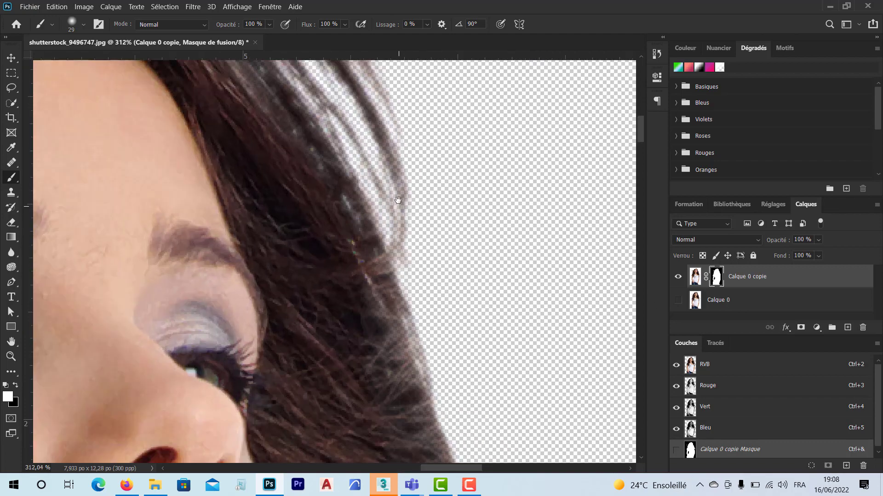
left_click_drag(398, 201, 403, 369)
Set the Brush to 10 px and paint black on the mask over a short piece of the dark strand beside the forehead
right_click(391, 286)
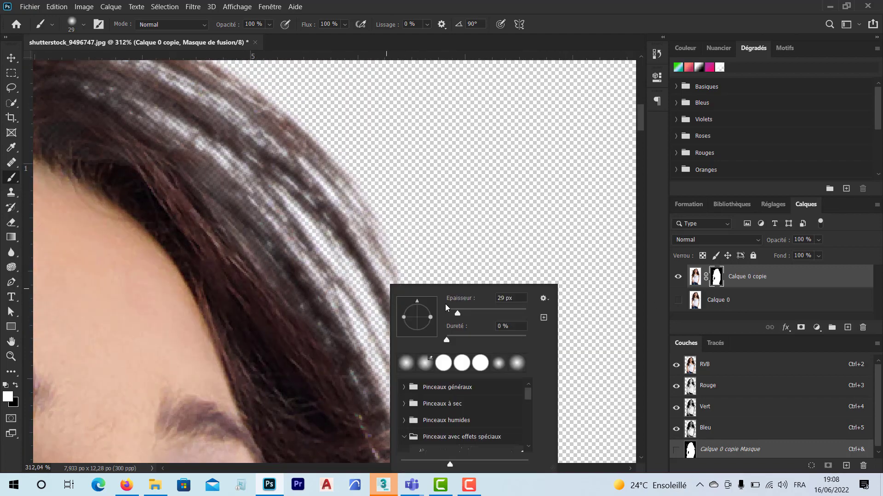
left_click_drag(459, 316, 450, 313)
left_click(15, 382)
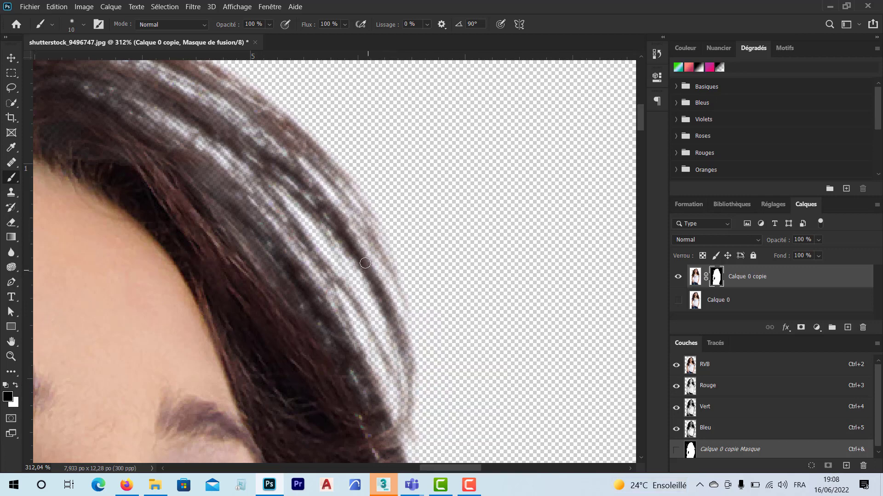
mouse_move(365, 262)
left_mouse_down()
mouse_move(355, 244)
mouse_move(363, 268)
left_mouse_up()
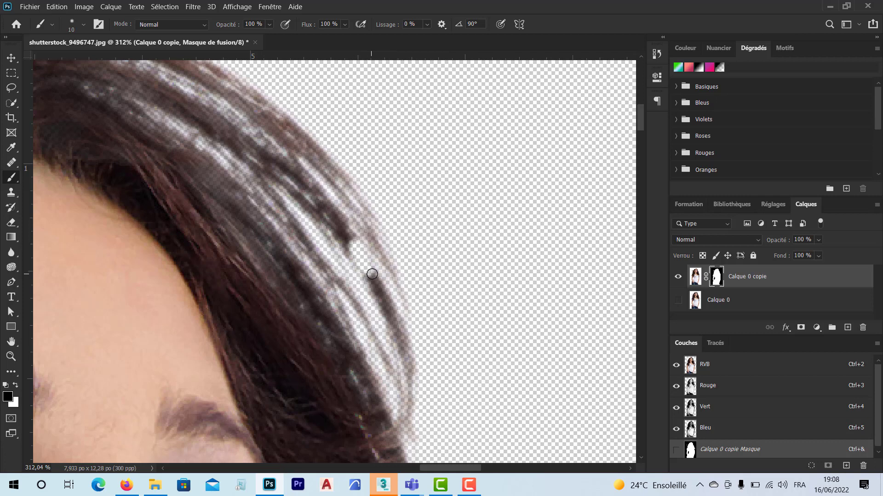
Paint white on the mask to restore the hidden piece, the rest of that strand and a stretch of the outermost hair
key("x")
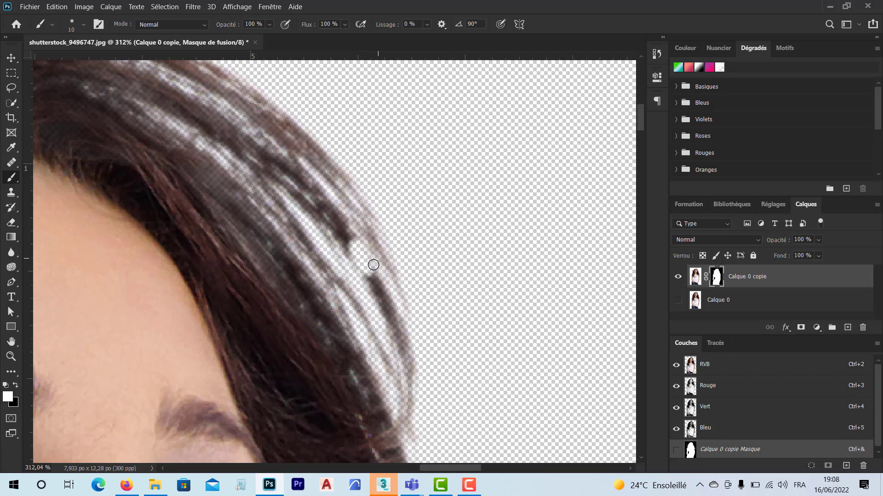
key("x")
key("x")
mouse_move(369, 274)
left_mouse_down()
mouse_move(351, 242)
mouse_move(368, 273)
mouse_move(361, 259)
left_mouse_up()
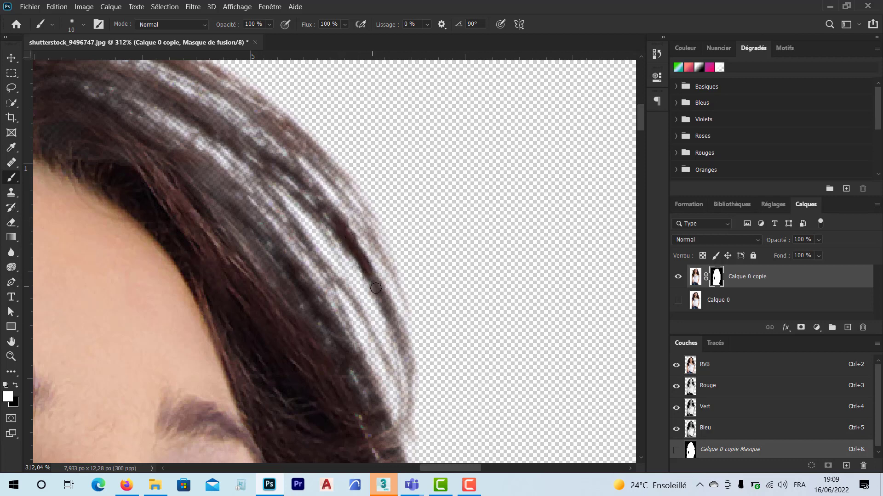
left_click_drag(372, 282, 393, 322)
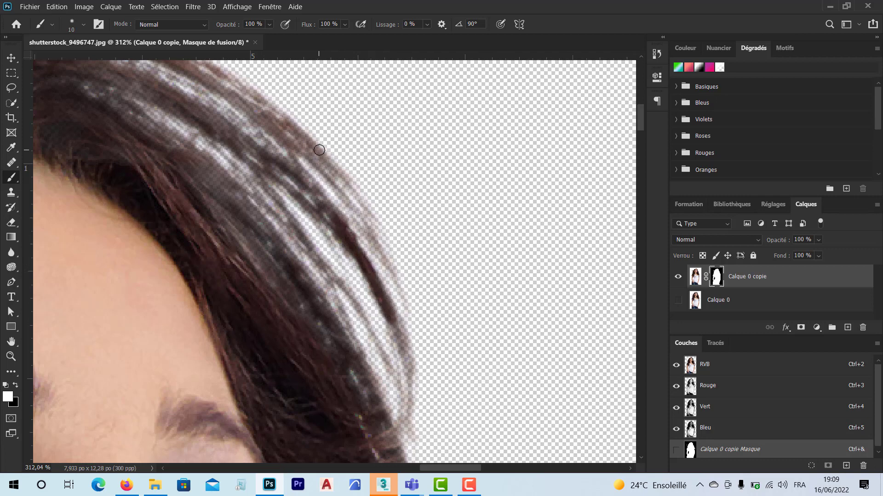
mouse_move(319, 150)
left_mouse_down()
mouse_move(268, 118)
mouse_move(303, 222)
left_mouse_up()
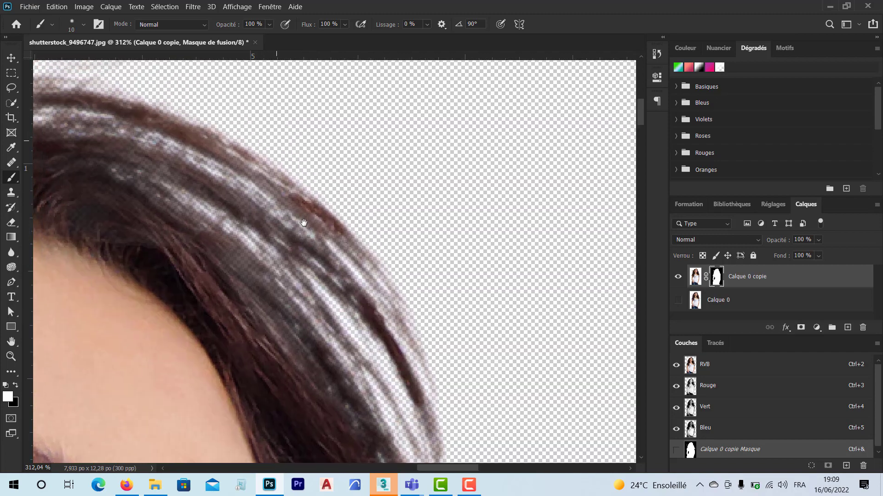
left_click(470, 484)
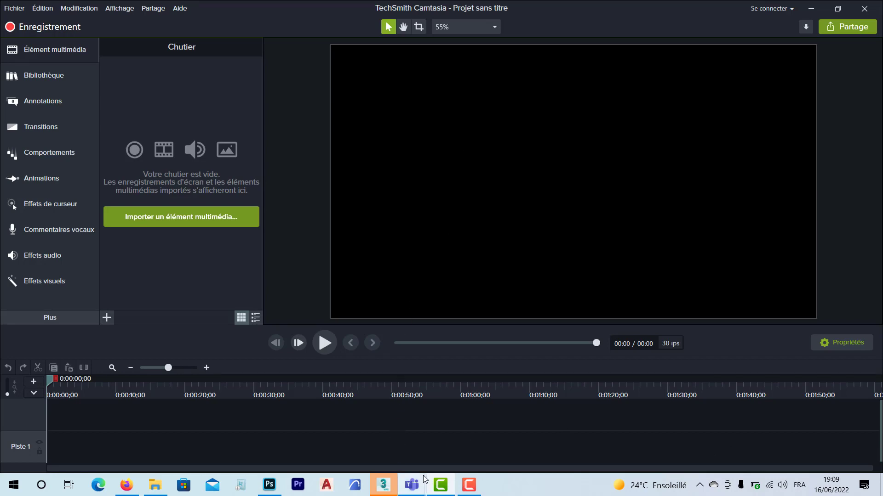
left_click(468, 488)
left_click(475, 491)
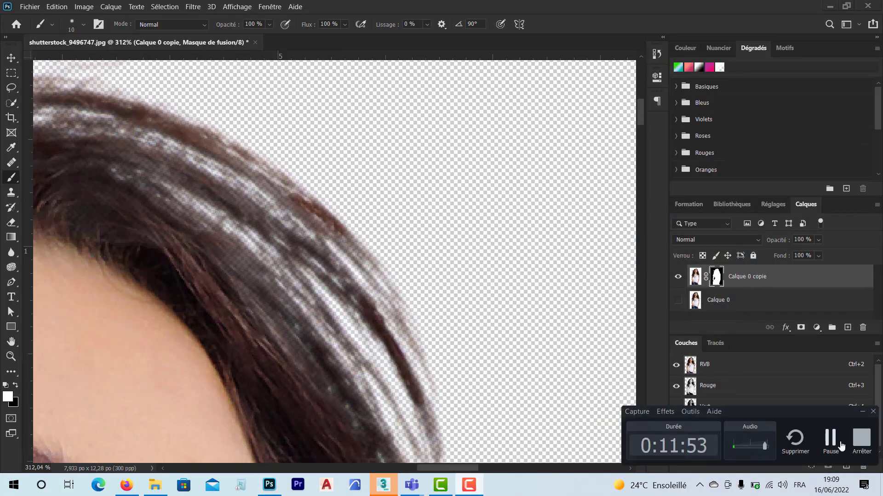
left_click(830, 442)
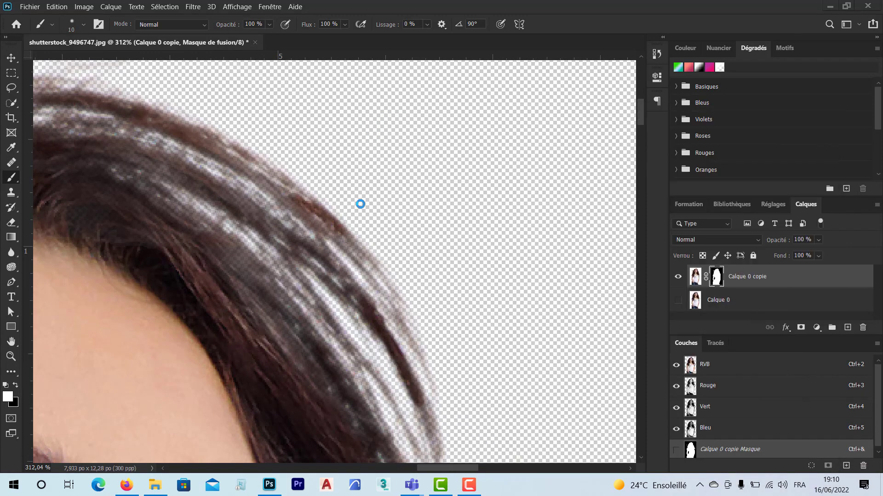
Paint white on the mask along the outer hair contour and the inner strands above the forehead to bring back their full opacity
scroll(361, 204, "up", 1)
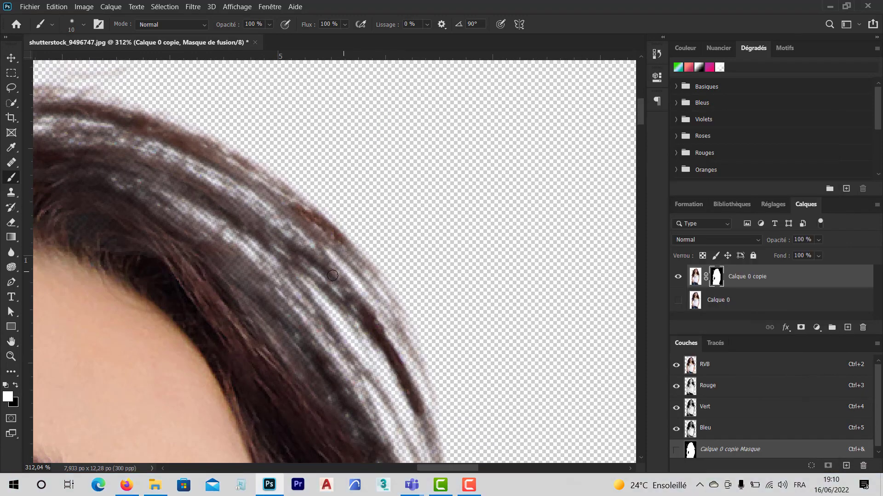
left_click_drag(299, 257, 387, 304)
scroll(388, 259, "up", 7)
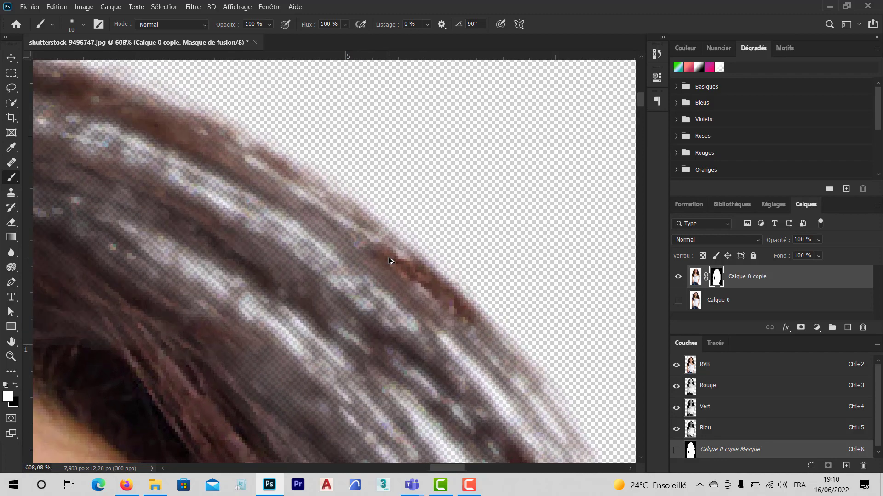
scroll(389, 259, "down", 3)
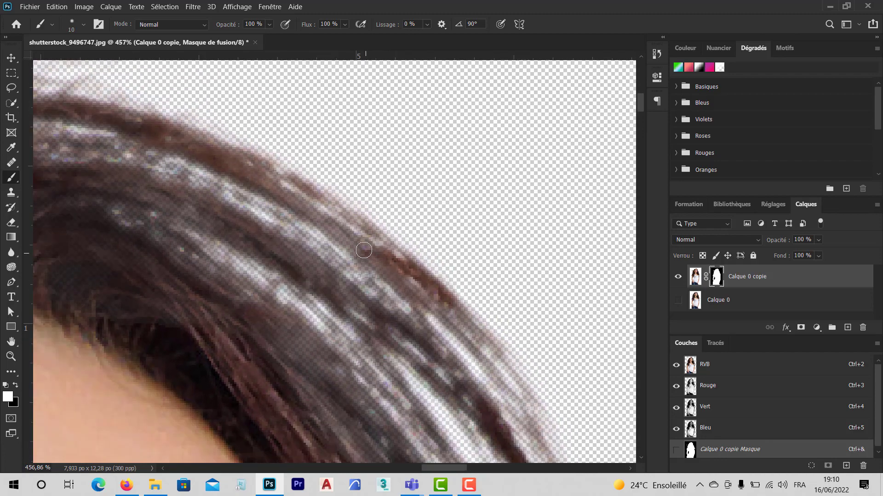
mouse_move(367, 252)
left_mouse_down()
mouse_move(274, 195)
mouse_move(285, 195)
left_mouse_up()
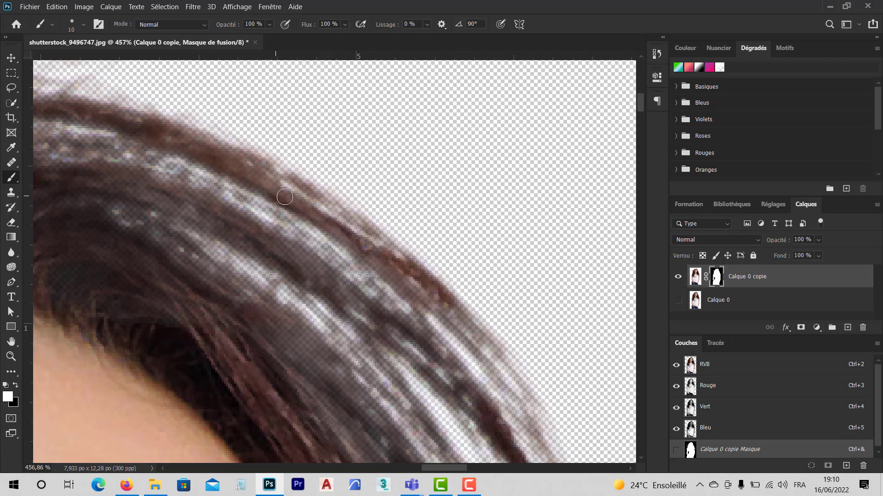
mouse_move(370, 229)
left_mouse_down()
mouse_move(306, 185)
mouse_move(255, 165)
left_mouse_up()
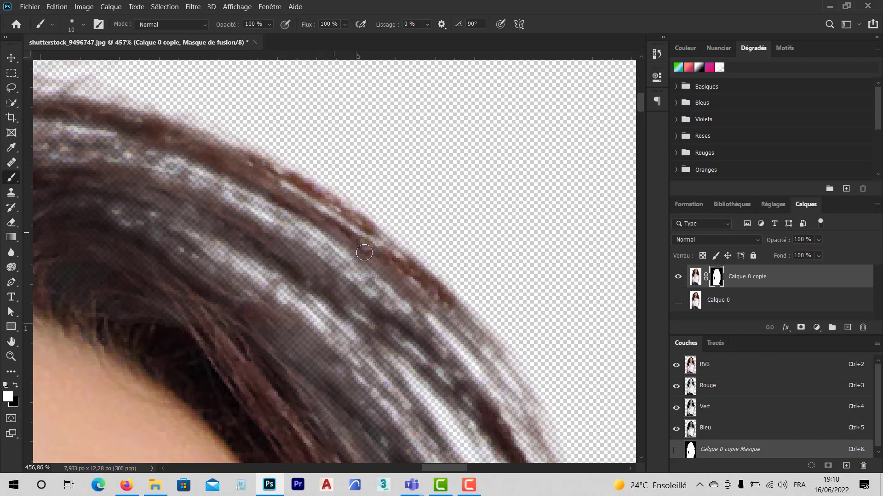
left_click_drag(411, 288, 352, 256)
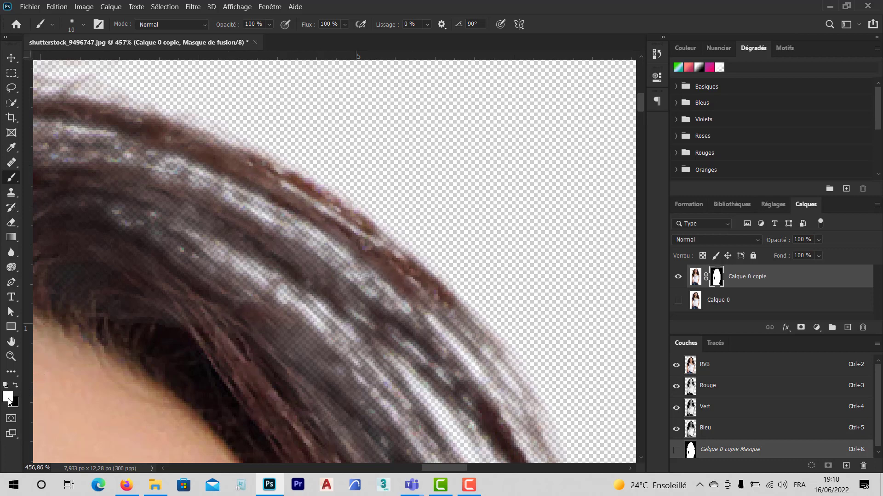
left_click_drag(264, 242, 356, 281)
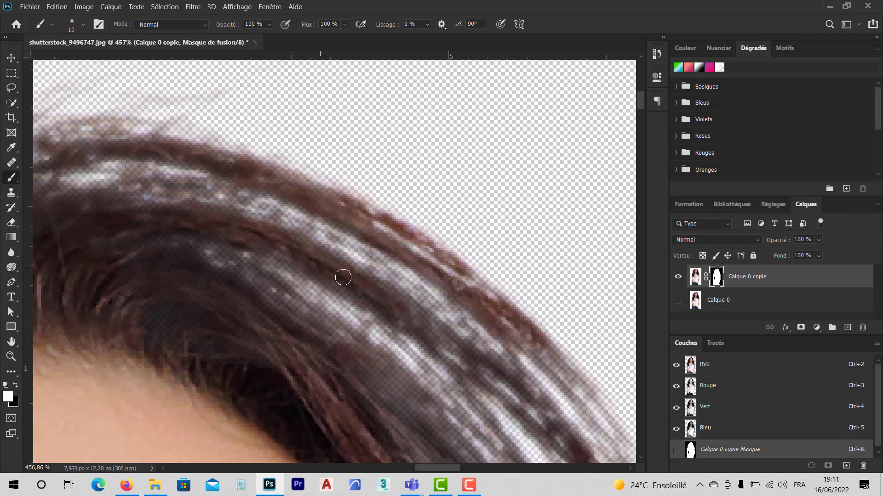
left_click_drag(267, 265, 319, 266)
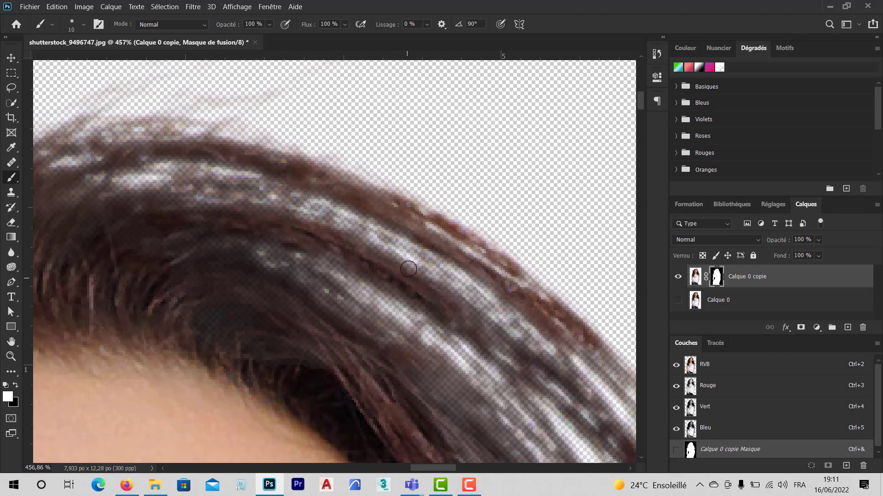
Try a straight black mask stroke across the strands above the forehead, undo it and return to white
key("x")
left_click(432, 209)
left_click(357, 365, "shift")
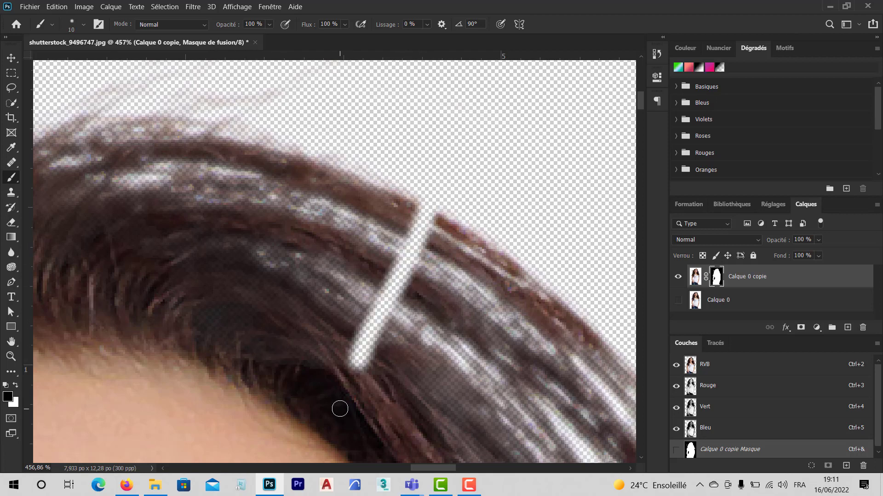
key("ctrl+z")
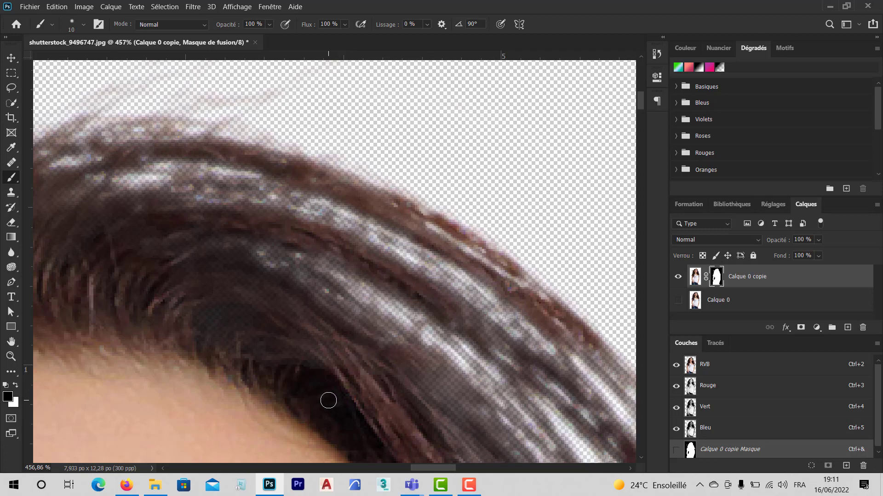
key("x")
Set the Brush to 43 px and paint white on the mask along the semi-transparent hair edge behind the ear
left_click_drag(193, 280, 388, 319)
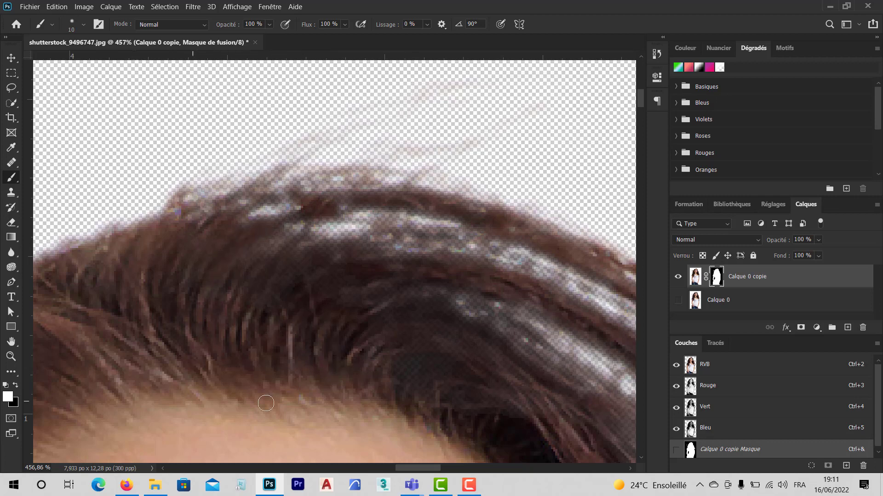
scroll(266, 403, "down", 10)
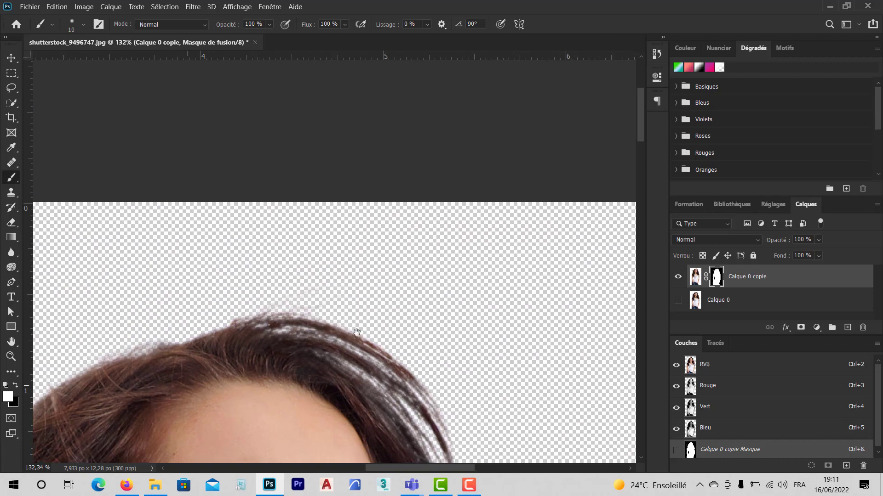
left_click_drag(356, 333, 596, 249)
left_click_drag(396, 370, 526, 181)
left_click_drag(357, 391, 432, 398)
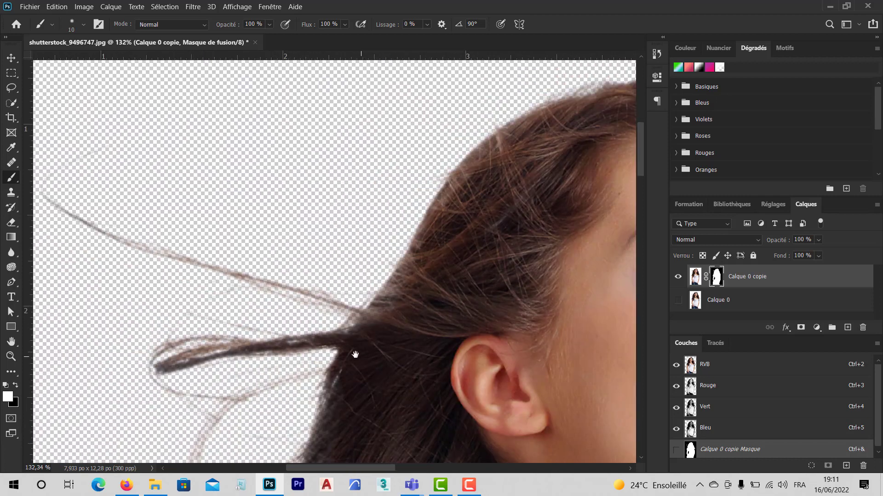
left_click_drag(355, 354, 361, 252)
left_click_drag(349, 382, 343, 321)
scroll(317, 276, "up", 4)
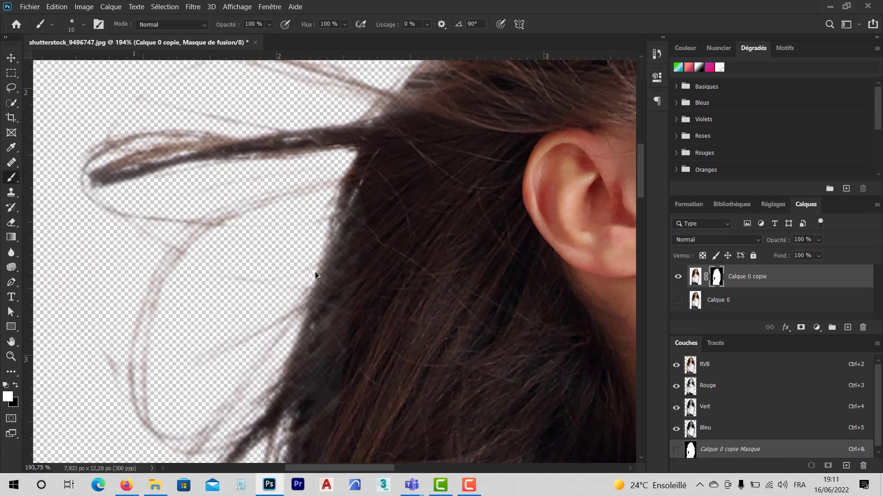
scroll(315, 276, "up", 1)
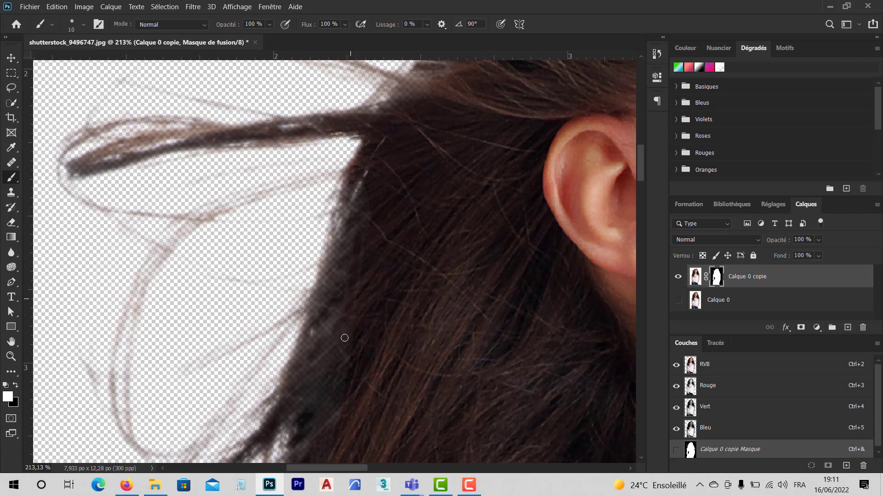
right_click(362, 312)
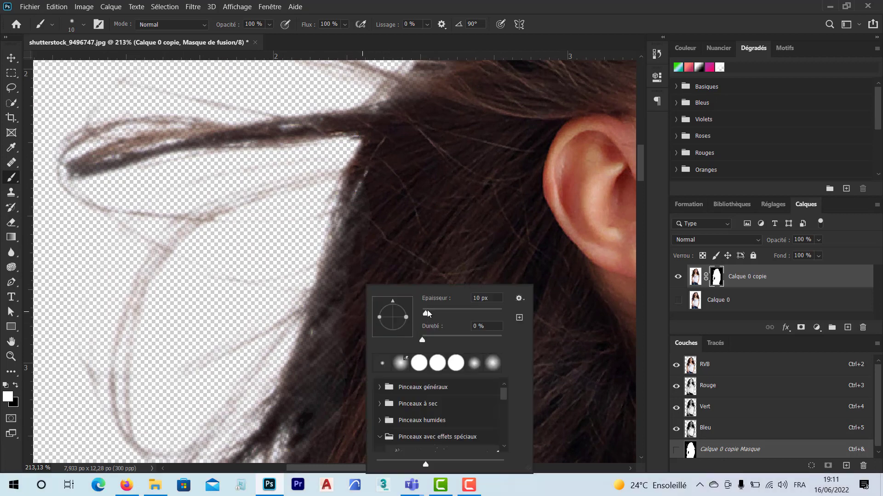
left_click_drag(427, 313, 441, 313)
left_click(440, 242)
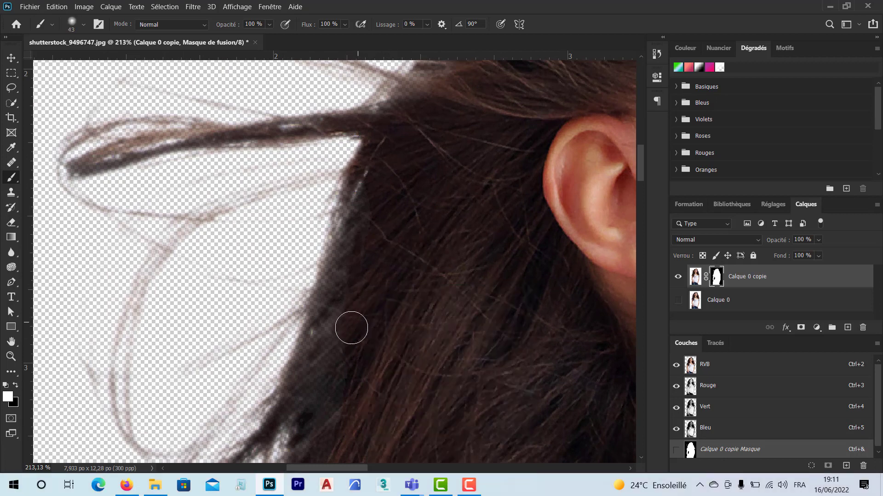
mouse_move(351, 328)
left_mouse_down()
mouse_move(316, 376)
mouse_move(358, 226)
mouse_move(355, 290)
mouse_move(386, 263)
mouse_move(350, 411)
mouse_move(350, 350)
mouse_move(352, 402)
mouse_move(425, 351)
mouse_move(417, 367)
mouse_move(460, 202)
left_mouse_up()
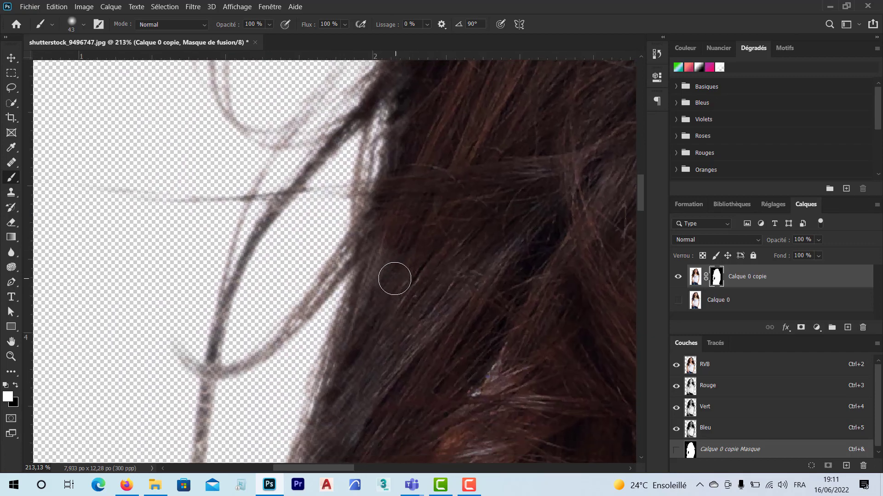
Paint white on the mask just inside the outer edge of the hair, from below ear level down to the lower lengths
mouse_move(394, 279)
left_mouse_down()
mouse_move(391, 252)
mouse_move(386, 286)
mouse_move(363, 330)
left_mouse_up()
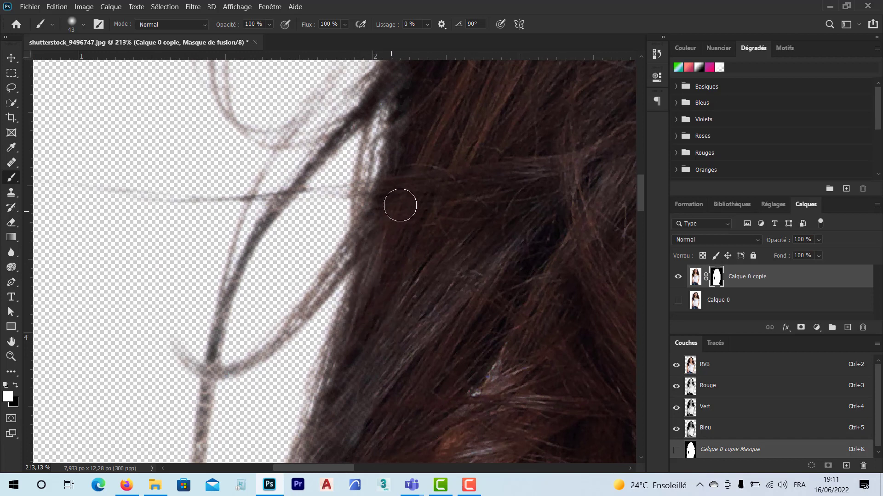
left_click_drag(366, 363, 355, 410)
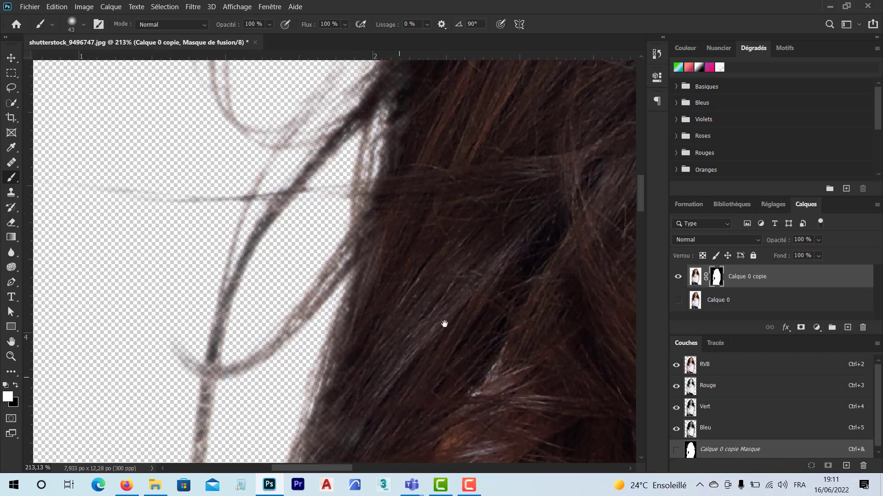
left_click_drag(444, 324, 561, 61)
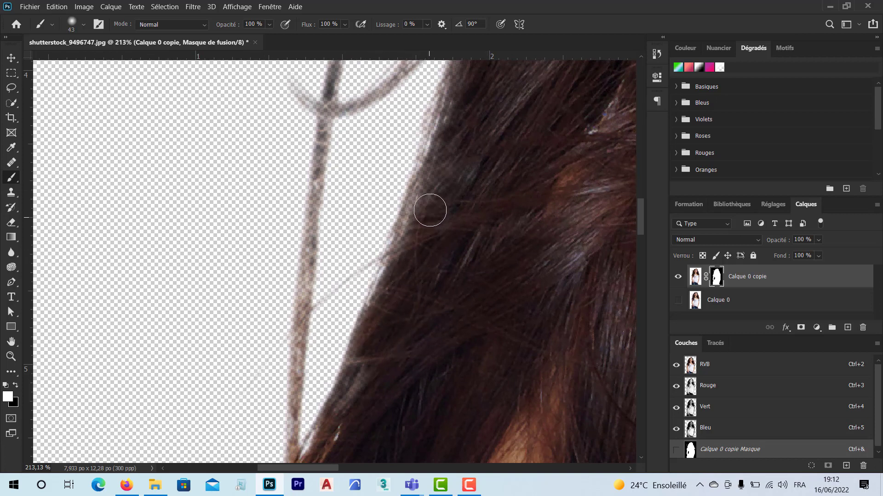
left_click_drag(419, 386, 467, 188)
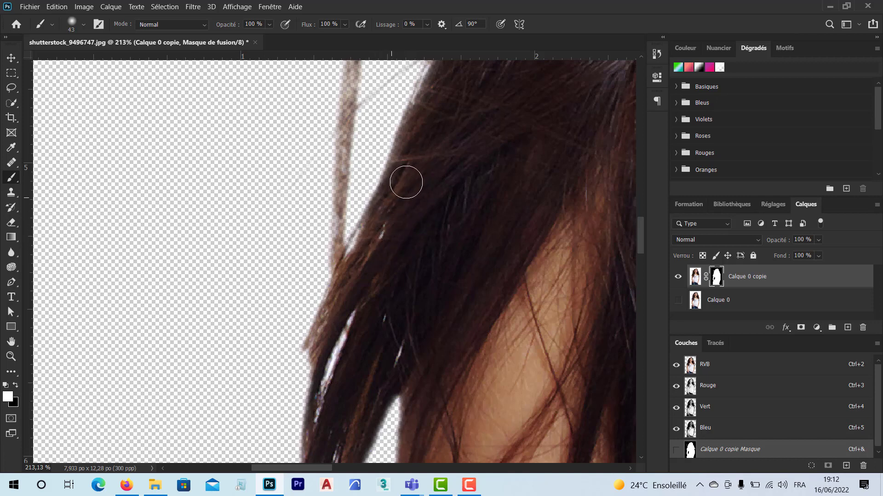
left_click_drag(387, 162, 402, 210)
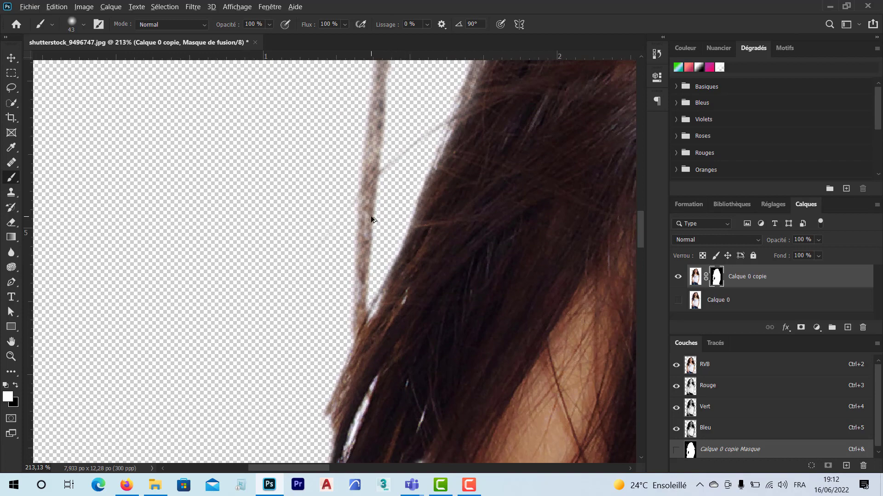
Set the Brush to 23 px and paint white on the mask over the lower part of the thin hanging strand
scroll(370, 217, "up", 4)
mouse_move(371, 186)
left_mouse_down()
mouse_move(384, 253)
mouse_move(386, 246)
left_mouse_up()
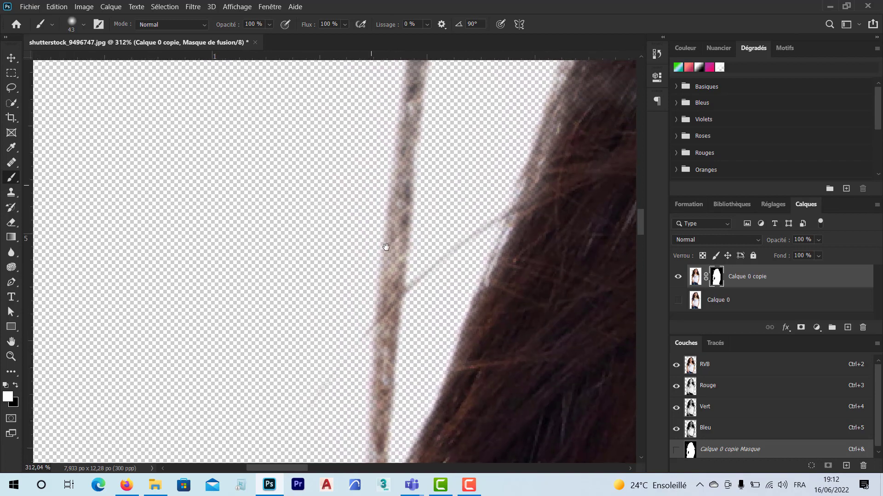
left_click_drag(388, 208, 388, 153)
right_click(393, 203)
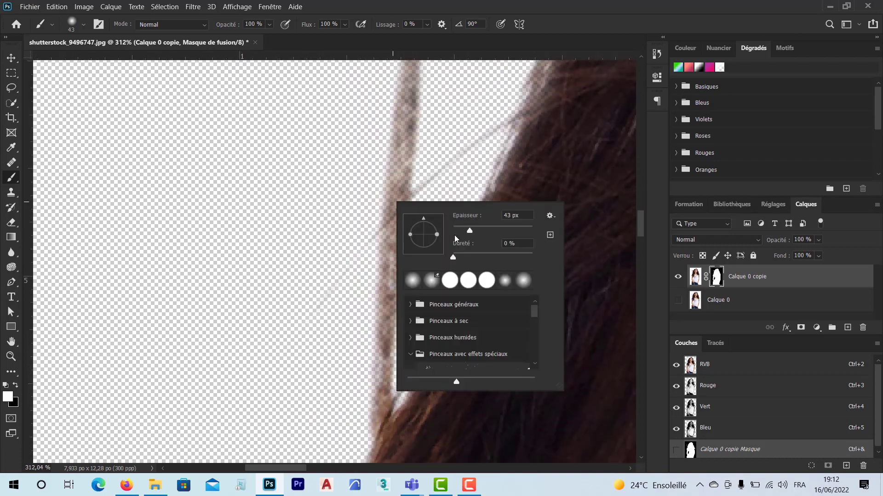
mouse_move(469, 229)
left_mouse_down()
mouse_move(453, 229)
mouse_move(462, 230)
left_mouse_up()
left_click(398, 174)
left_click_drag(396, 183, 389, 291)
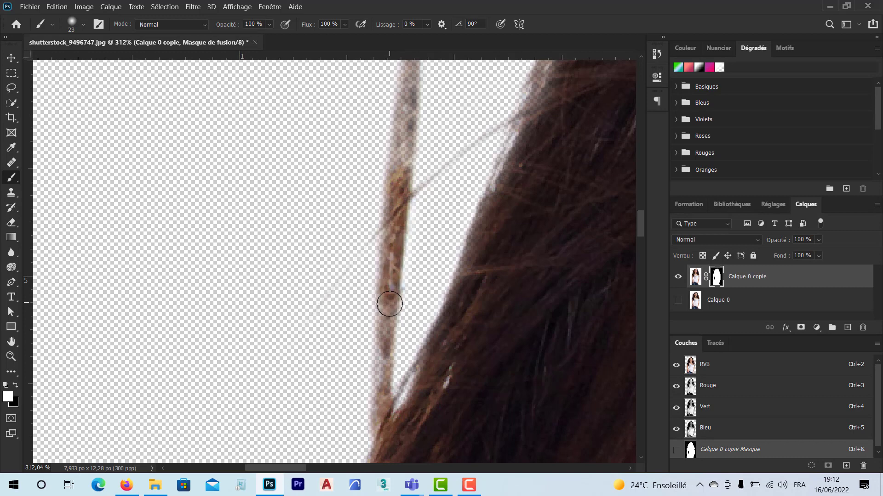
Reduce the Brush to 15 px and paint white on the mask over the upper hanging strand up to the strand crossing
left_click_drag(394, 138, 398, 370)
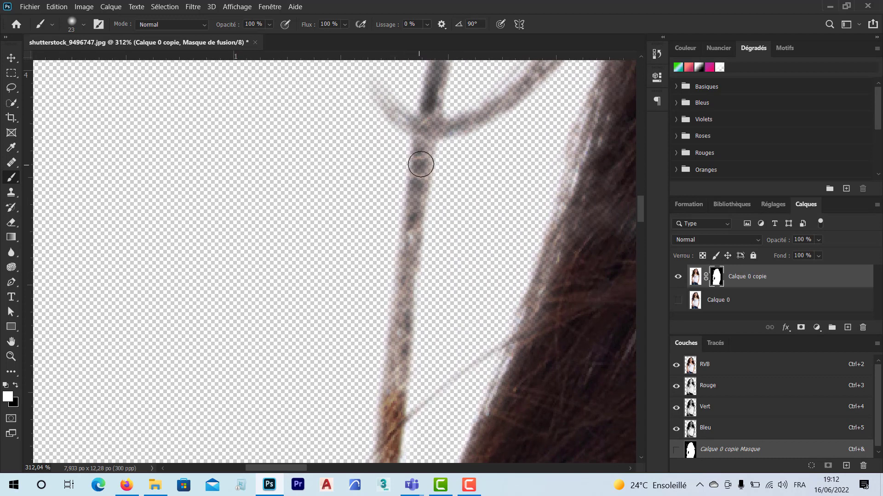
right_click(427, 165, "alt")
left_click_drag(423, 133, 399, 402)
left_click_drag(404, 275, 392, 396)
scroll(413, 191, "up", 3)
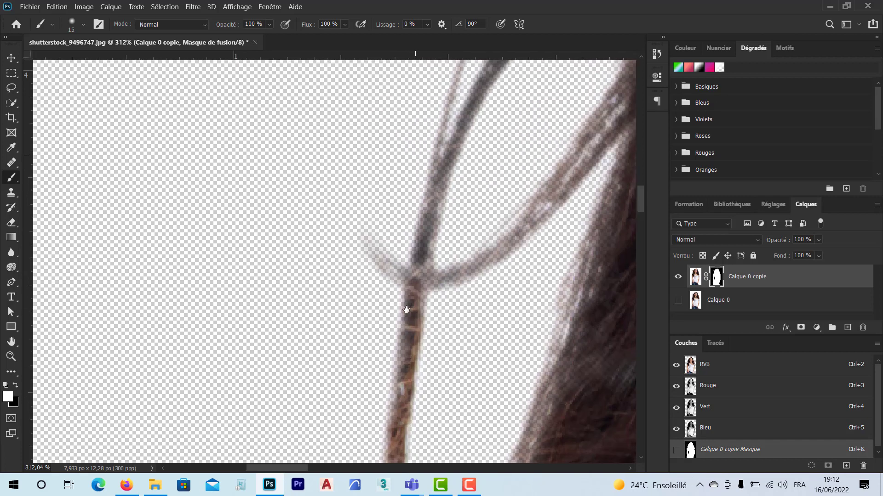
Paint white on the mask along the curved strand running from the crossing up to the main hair
mouse_move(417, 287)
left_mouse_down()
mouse_move(421, 245)
mouse_move(421, 284)
mouse_move(448, 282)
mouse_move(498, 253)
left_mouse_up()
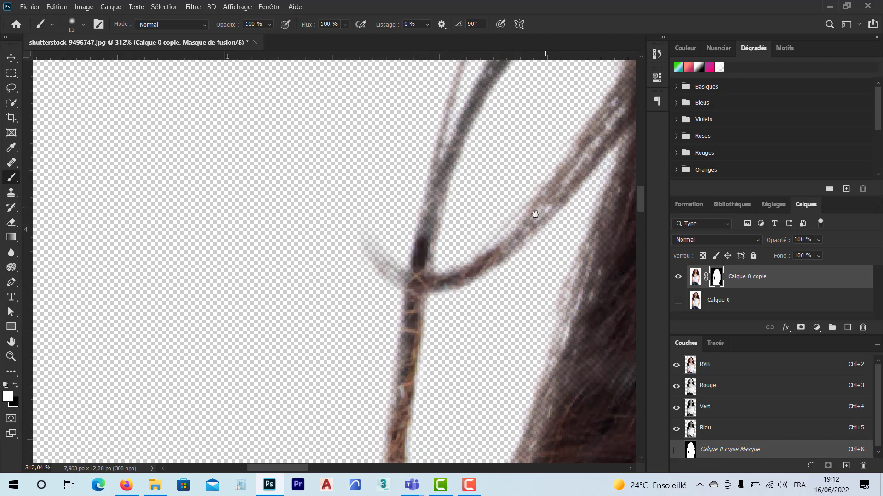
left_click_drag(542, 210, 433, 314)
mouse_move(399, 350)
left_mouse_down()
mouse_move(392, 357)
mouse_move(519, 207)
left_mouse_up()
left_click_drag(445, 164, 474, 238)
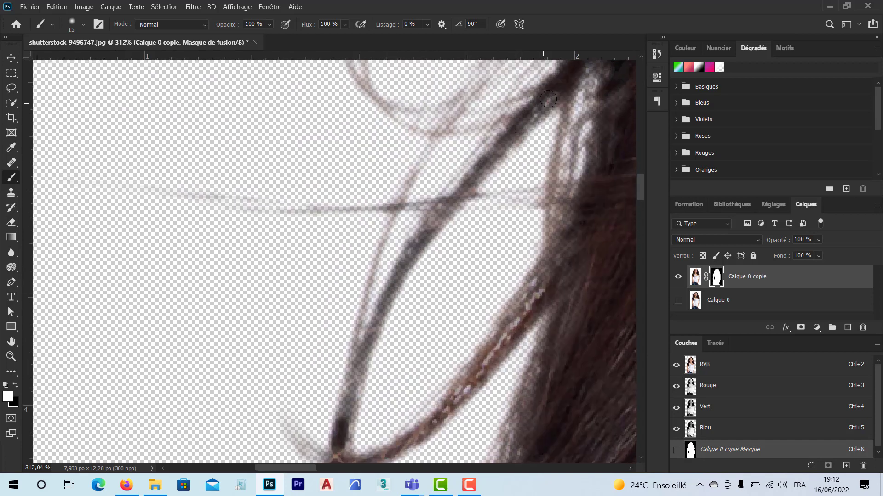
Paint white on the mask along the long dark strand from the main hair down to the crossing
mouse_move(549, 100)
left_mouse_down()
mouse_move(444, 209)
mouse_move(396, 275)
mouse_move(341, 427)
left_mouse_up()
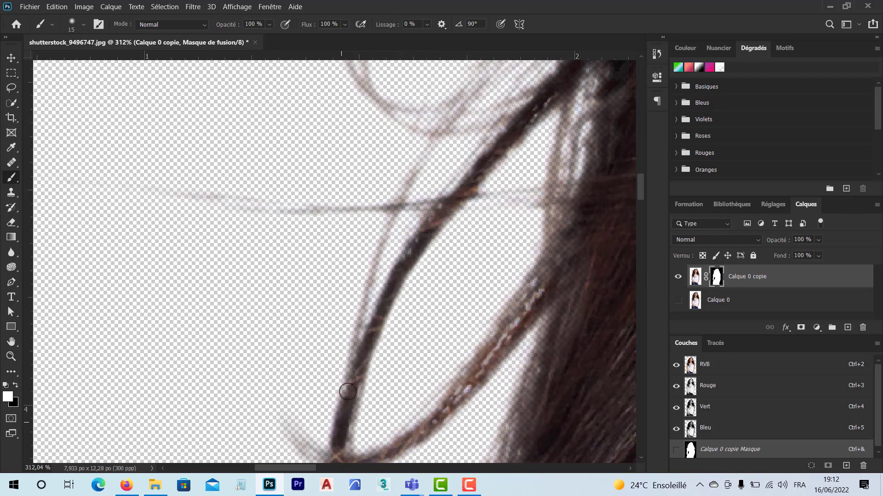
left_click_drag(424, 243, 324, 320)
scroll(304, 371, "down", 3)
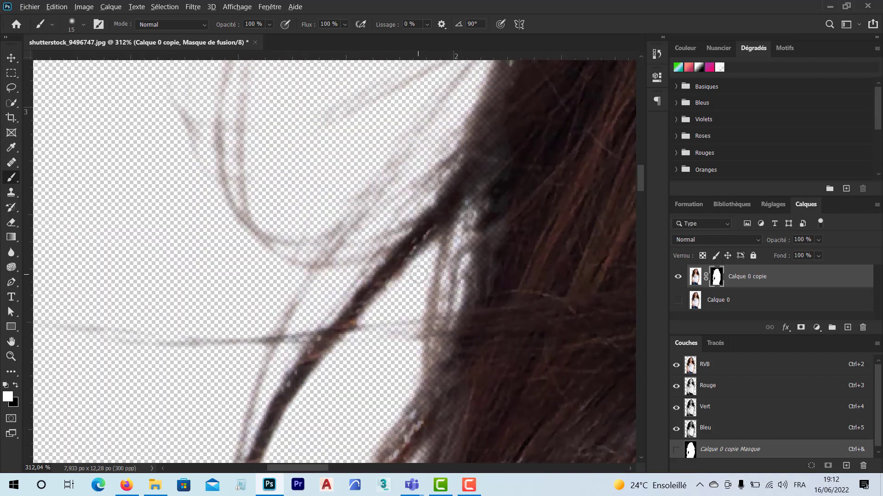
scroll(418, 274, "down", 4)
scroll(418, 274, "down", 4)
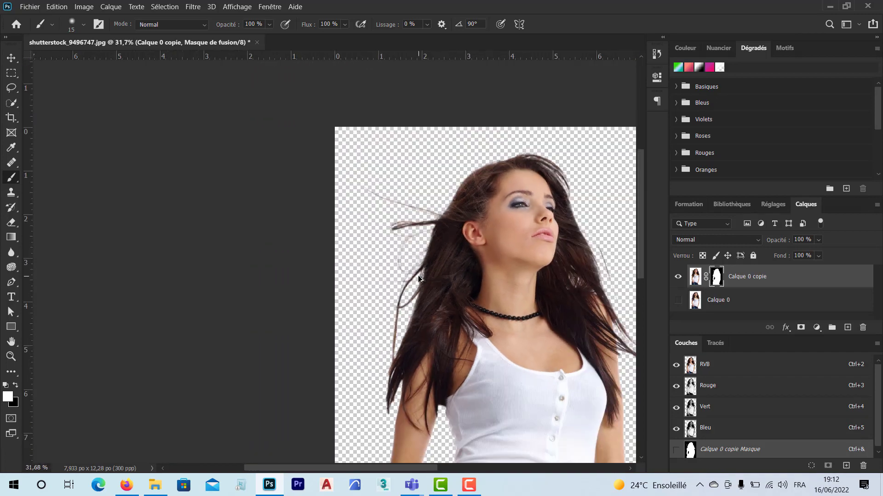
scroll(420, 279, "down", 1)
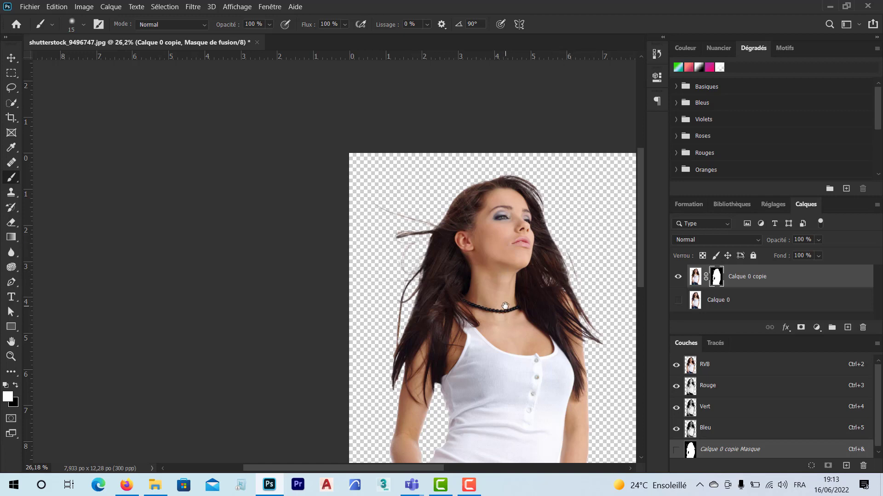
left_click_drag(505, 307, 425, 183)
mouse_move(427, 282)
left_mouse_down()
mouse_move(427, 190)
mouse_move(428, 280)
left_mouse_up()
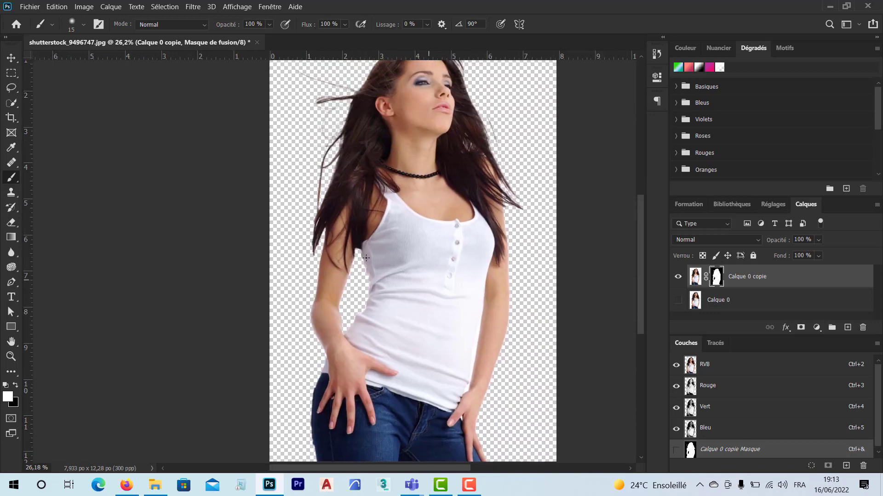
Place the forest image shutterstock_60822307.jpg as an embedded layer from BANK IMAGES, 5-Nature, 5-Nature, Amazing Nature
left_click(31, 7)
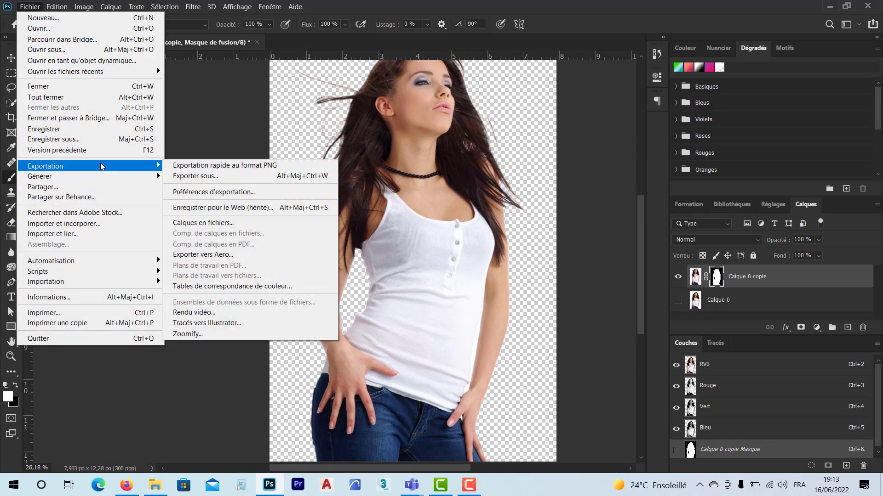
left_click(113, 225)
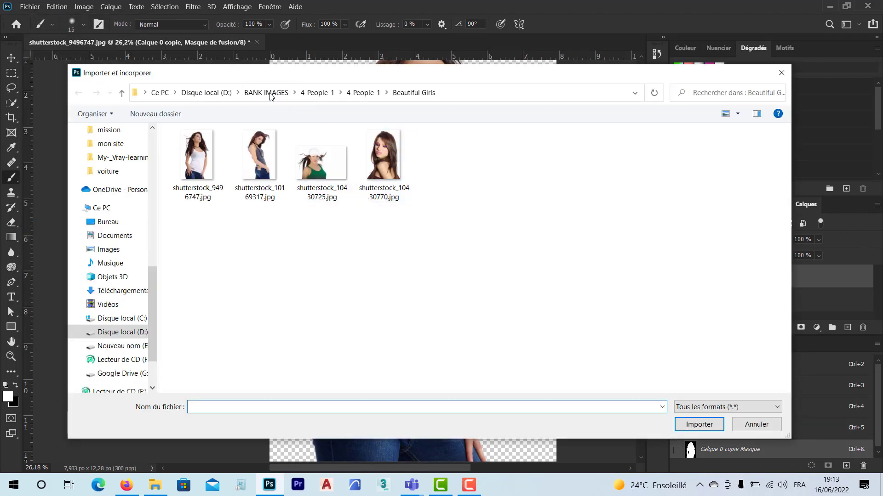
left_click(267, 92)
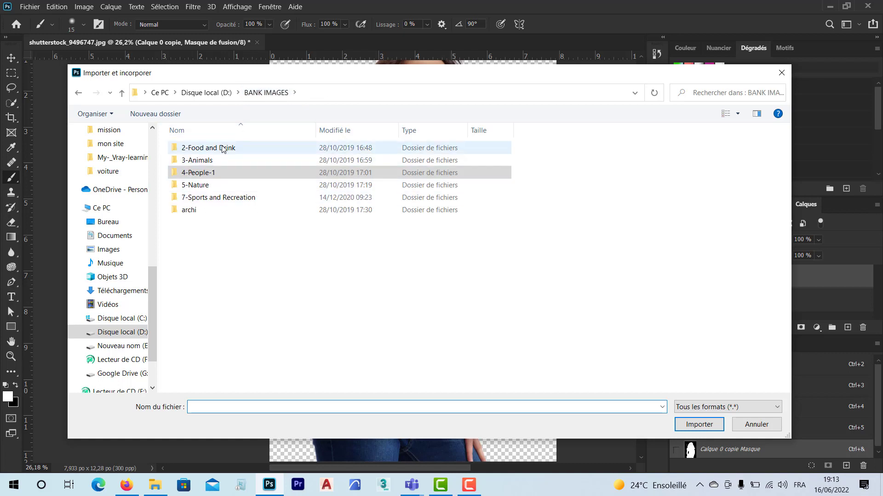
left_click(220, 185)
left_click(220, 185)
double_click(221, 186)
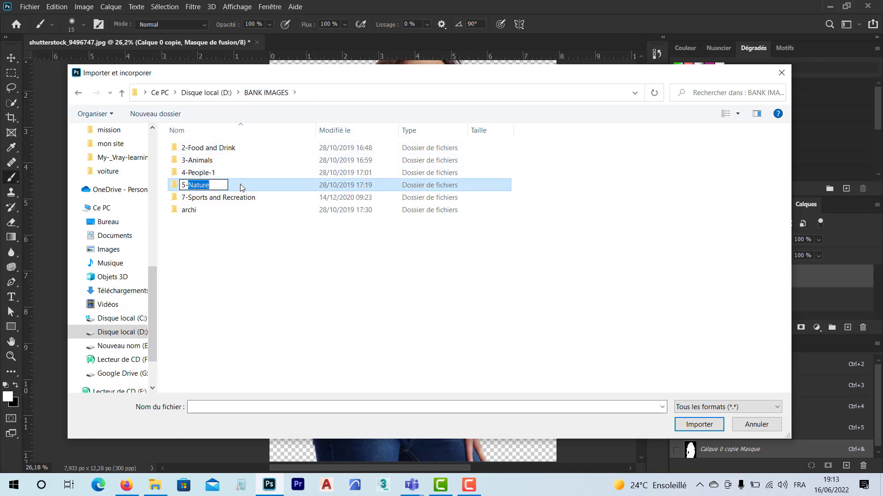
double_click(241, 185)
double_click(192, 149)
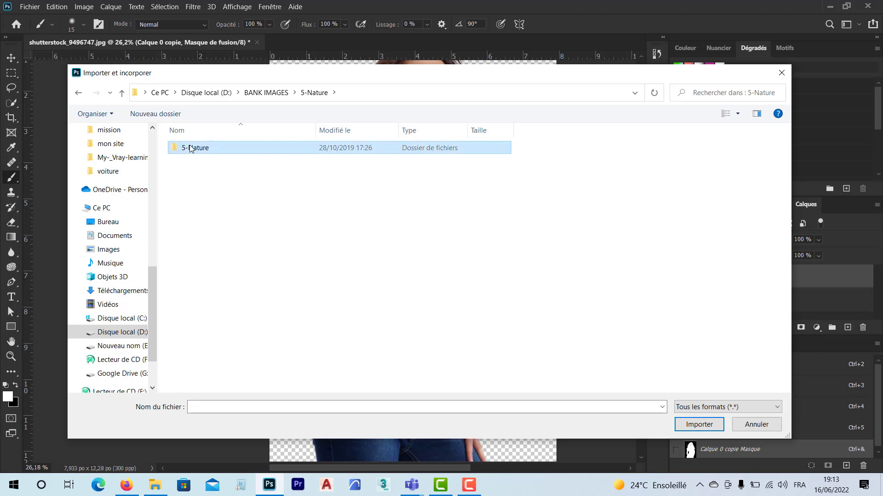
double_click(206, 149)
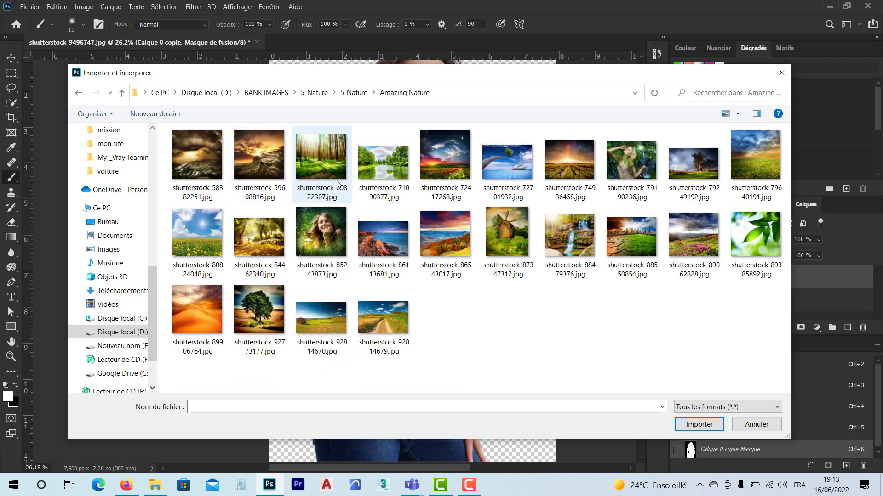
left_click(329, 167)
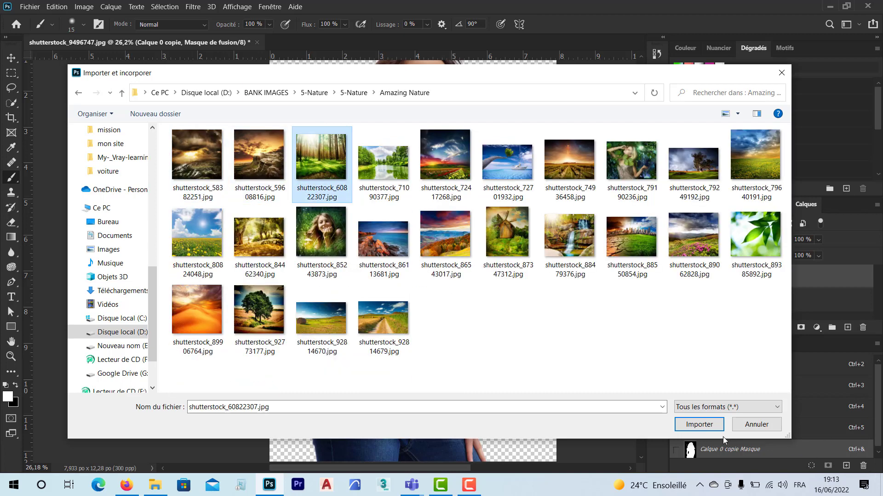
left_click(704, 426)
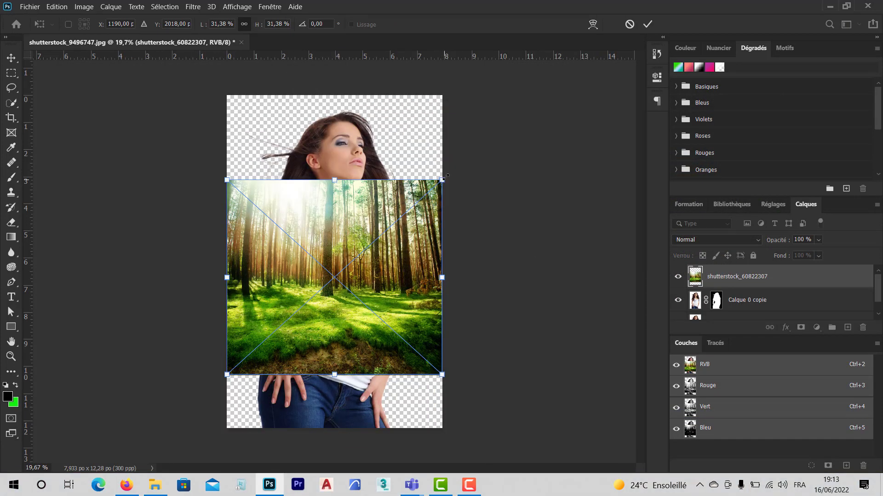
Enlarge the placed forest image until it covers the whole canvas, commit the placement and return to the Brush tool
left_click_drag(444, 177, 535, 96)
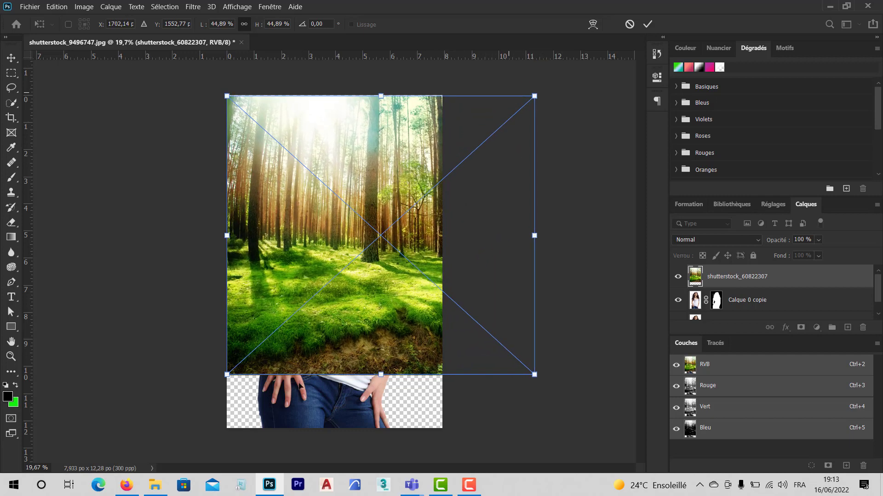
left_click_drag(225, 377, 162, 433)
key("b")
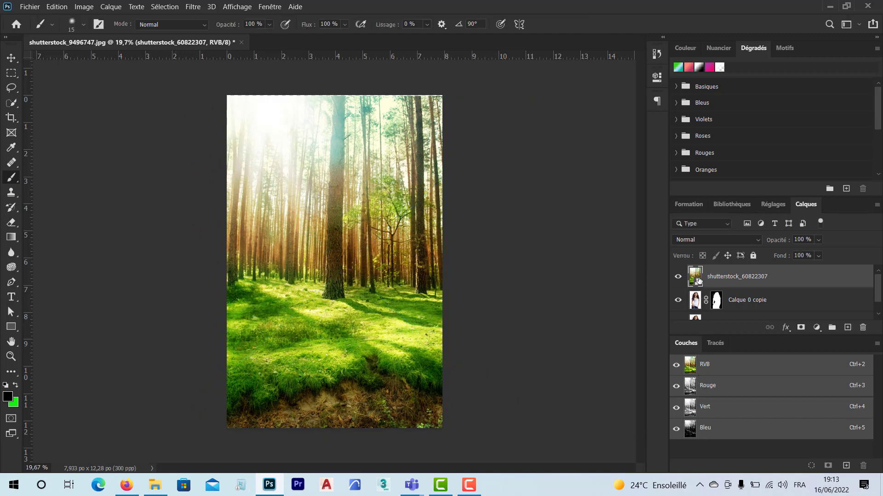
Move the forest layer beneath the woman's masked layer Calque 0 copie and select the woman's layer
mouse_move(698, 281)
left_mouse_down()
mouse_move(708, 317)
mouse_move(709, 301)
left_mouse_up()
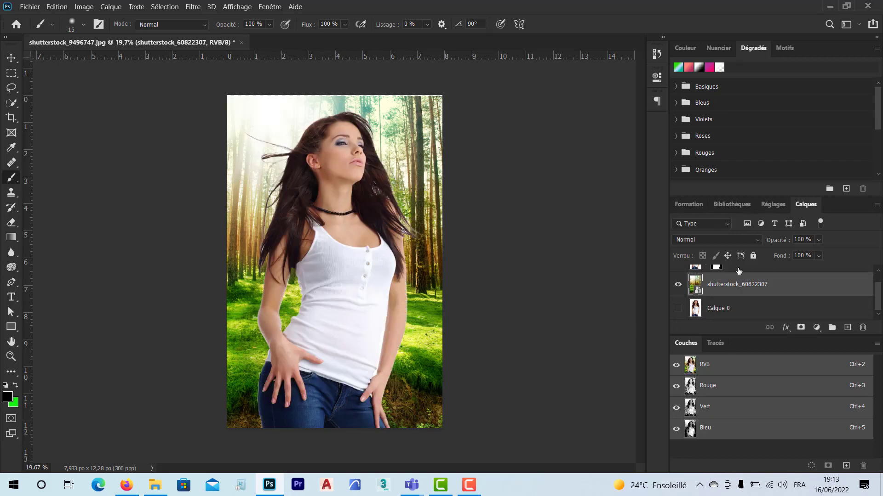
scroll(707, 293, "up", 1)
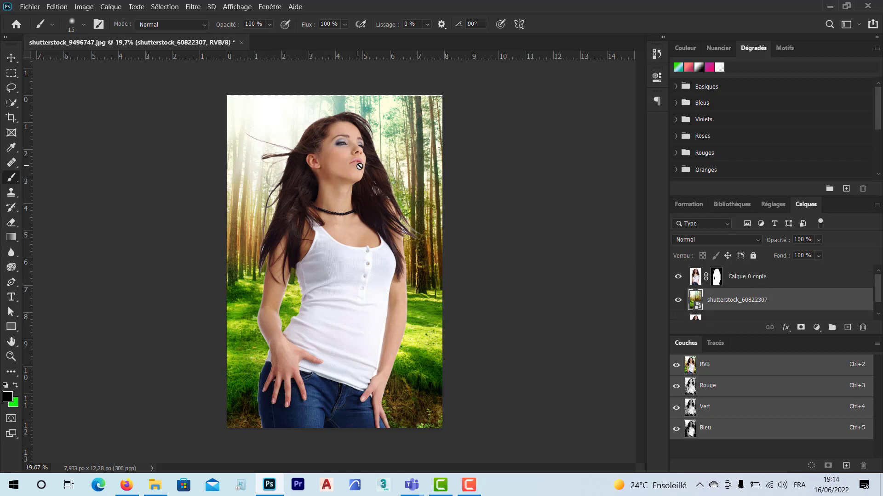
left_click(694, 275)
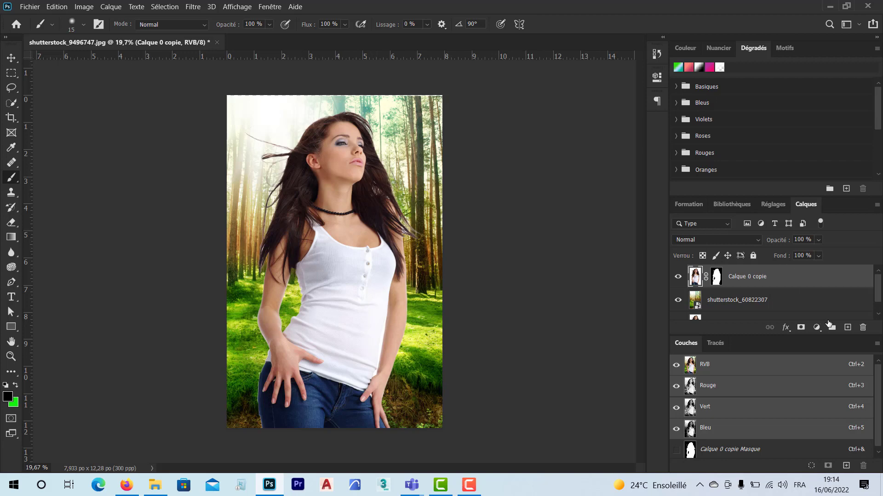
left_click(786, 329)
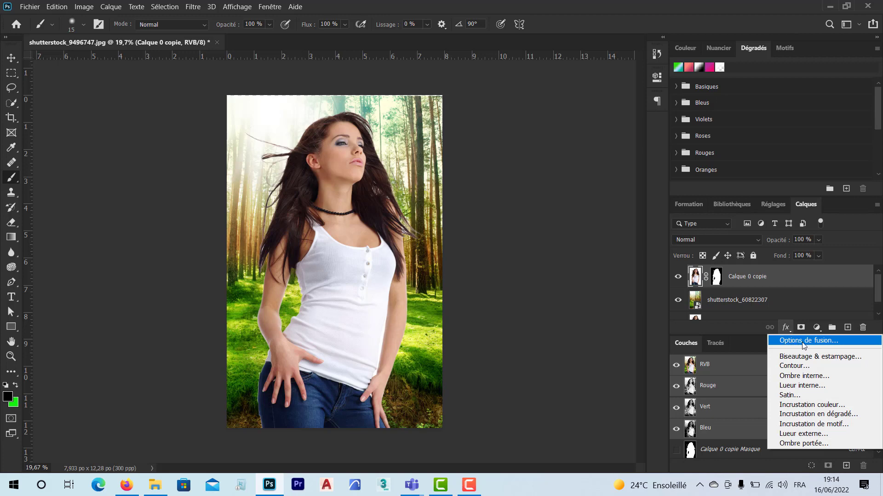
left_click(804, 342)
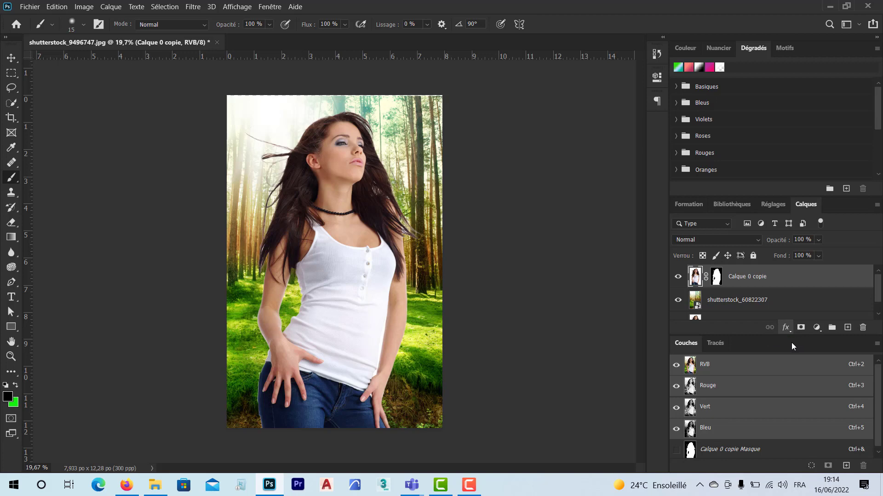
left_click_drag(560, 58, 535, 75)
left_click(428, 120)
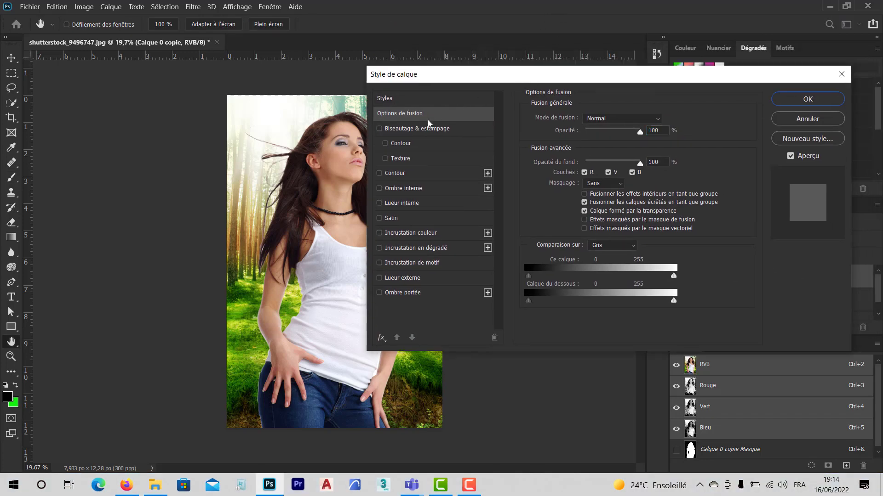
left_click_drag(640, 135, 640, 162)
left_click_drag(634, 133, 652, 137)
left_click_drag(842, 75, 823, 209)
left_click(842, 74)
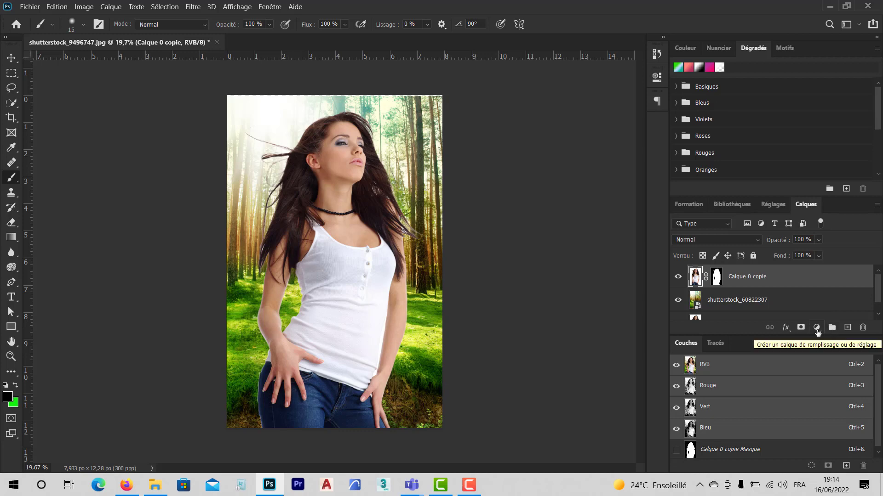
Try a Levels adjustment layer with midtone values of 1.10 and 0.86, and delete that layer
left_click(817, 328)
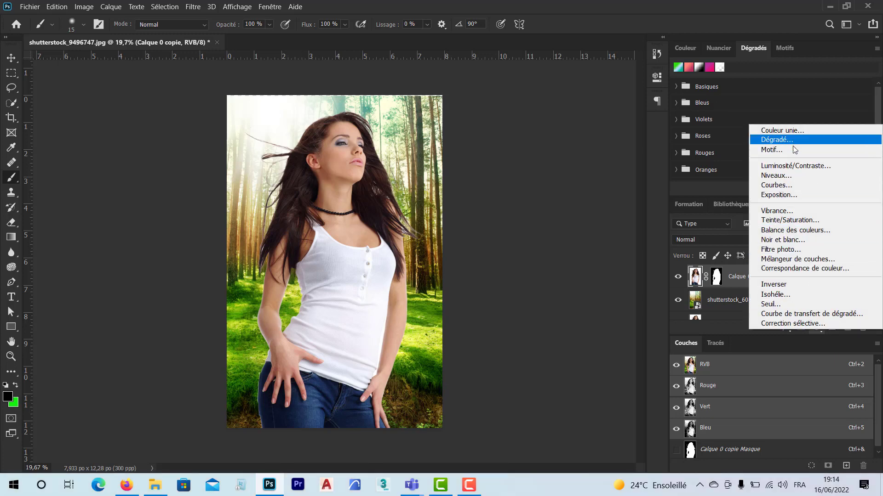
left_click(792, 175)
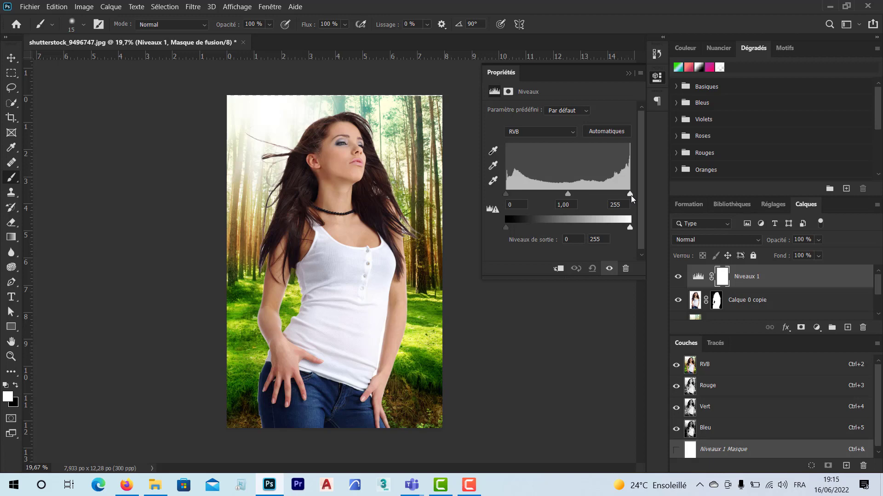
left_click_drag(631, 195, 649, 197)
mouse_move(504, 194)
left_mouse_down()
mouse_move(603, 197)
mouse_move(495, 199)
left_mouse_up()
left_click_drag(583, 195, 564, 195)
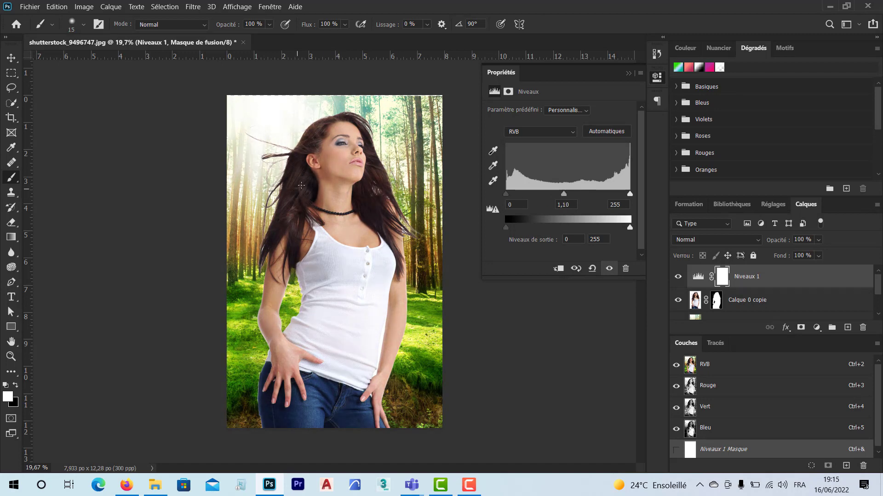
left_click_drag(563, 194, 575, 194)
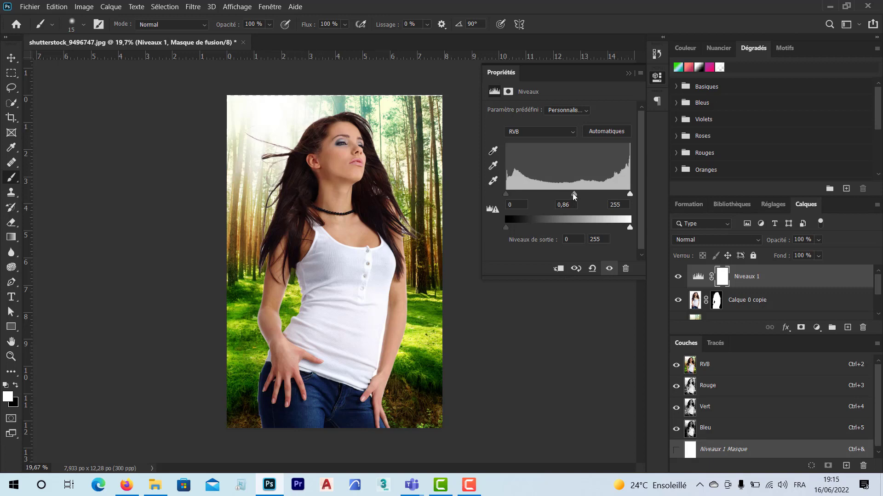
mouse_move(572, 194)
left_mouse_down()
mouse_move(536, 193)
mouse_move(566, 196)
left_mouse_up()
left_click(628, 73)
left_click_drag(698, 275, 863, 328)
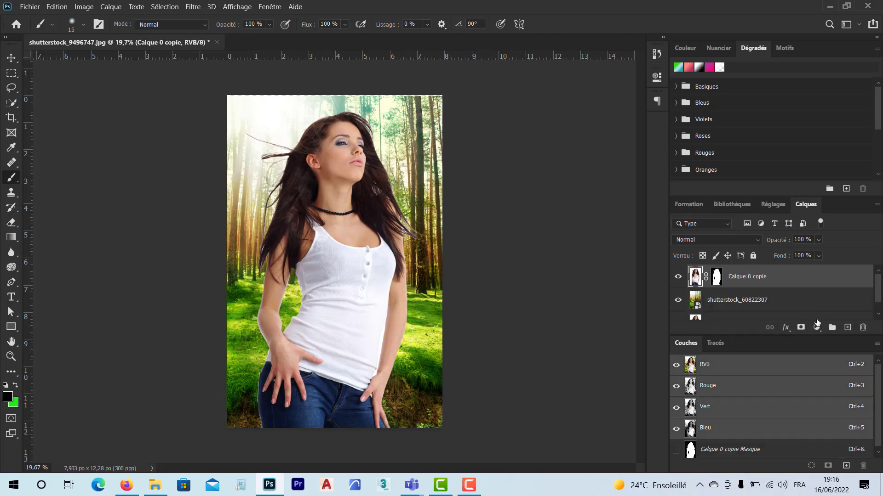
Add a Levels adjustment layer above Calque 0 copie and try the green channel's shadow input at 37, returning it to 0
left_click(816, 328)
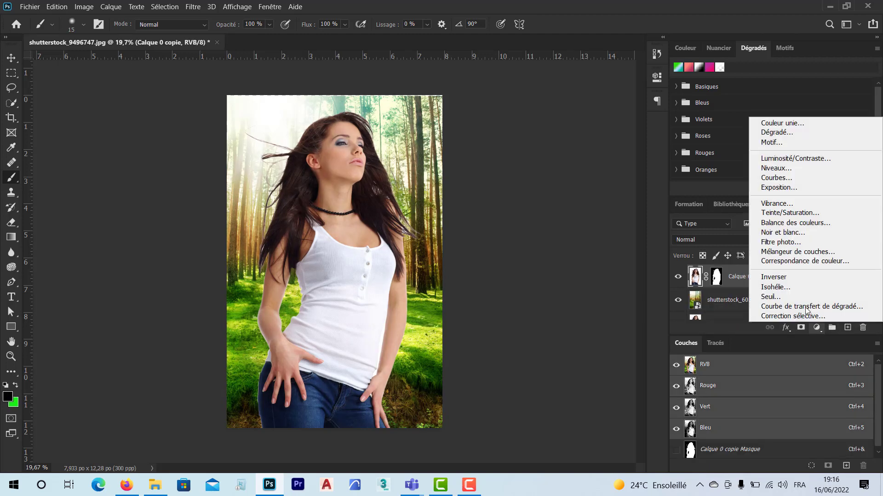
left_click(799, 170)
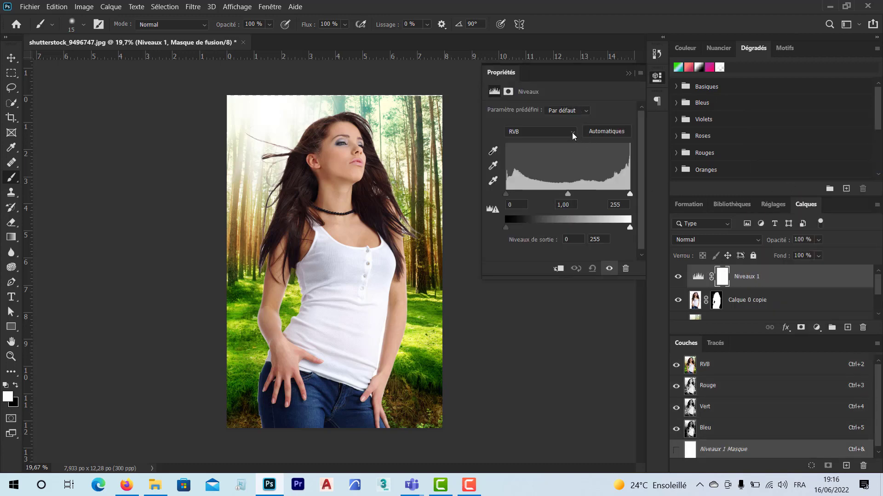
left_click(573, 134)
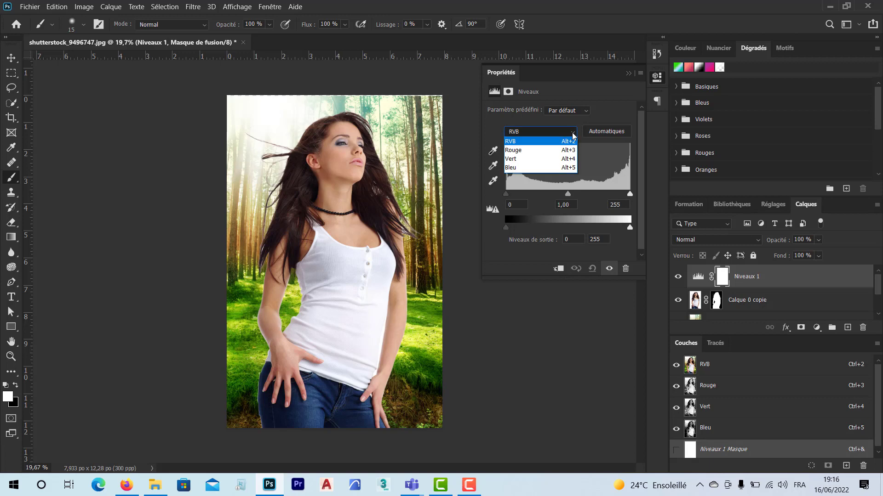
left_click(524, 159)
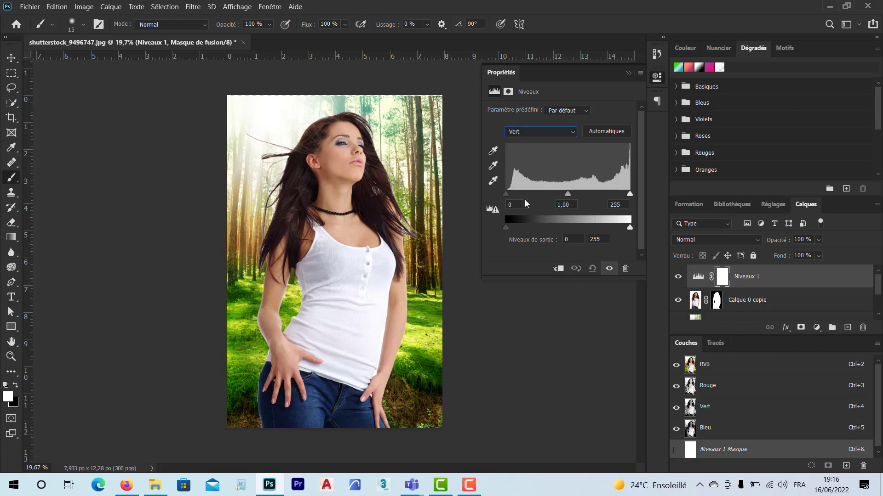
left_click_drag(508, 196, 527, 195)
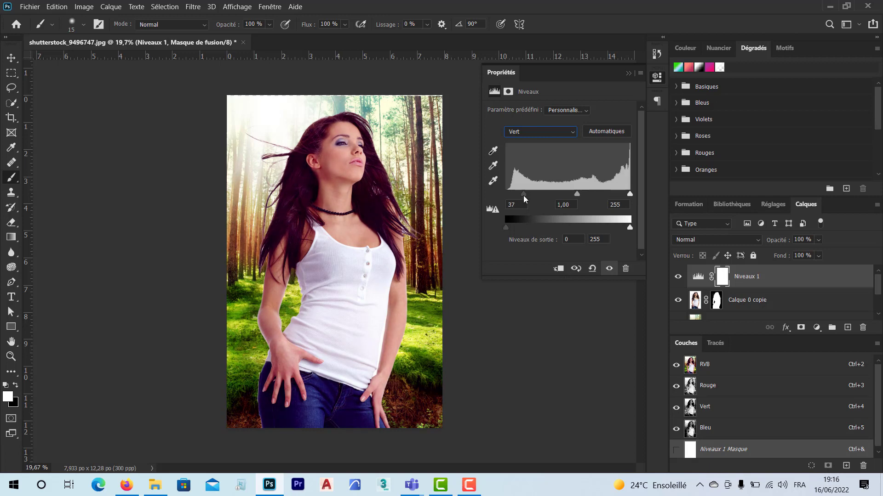
left_click_drag(524, 198, 500, 196)
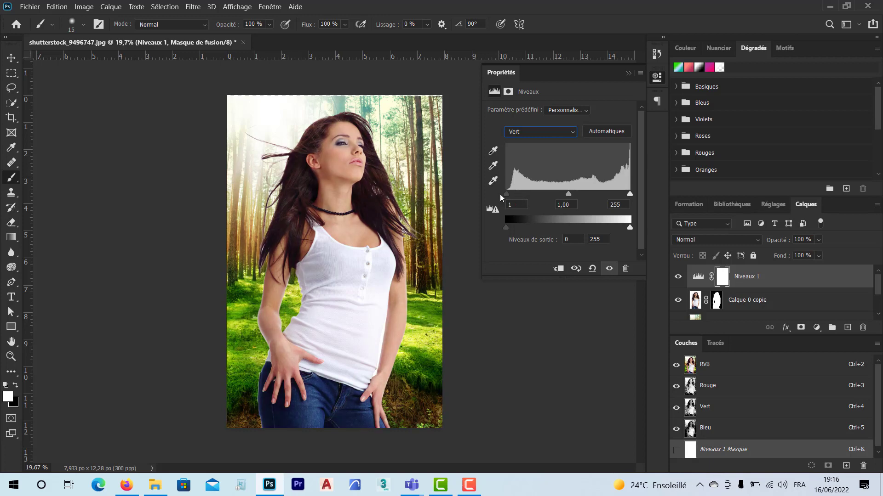
mouse_move(628, 194)
left_mouse_down()
mouse_move(604, 194)
mouse_move(639, 194)
left_mouse_up()
Set the red channel's shadow input to 30 in the Levels adjustment and close its settings
left_click(573, 132)
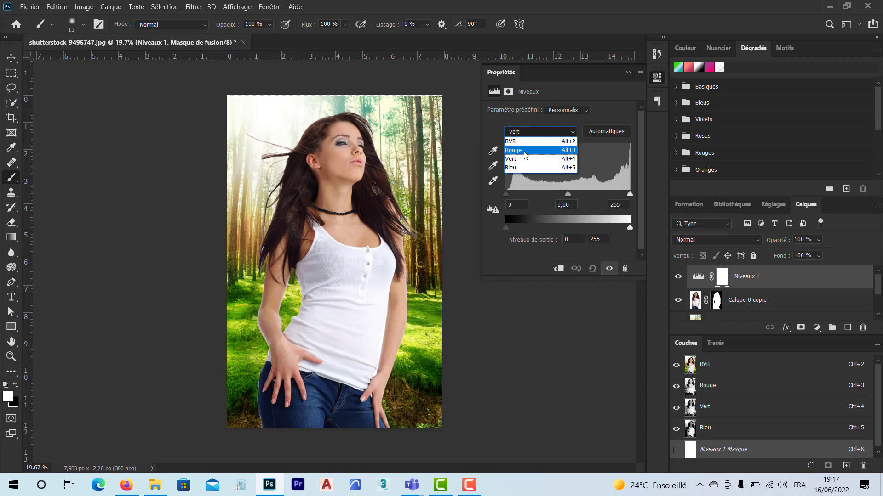
left_click(525, 154)
left_click_drag(506, 194, 521, 198)
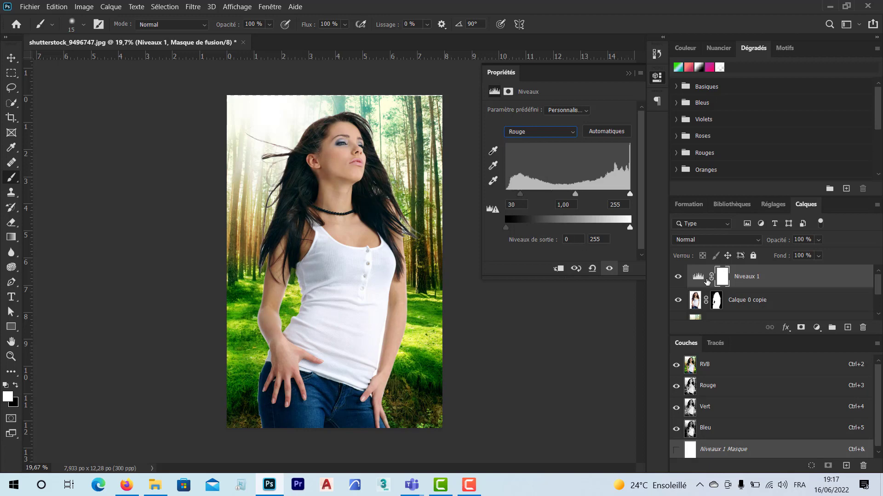
left_click(628, 74)
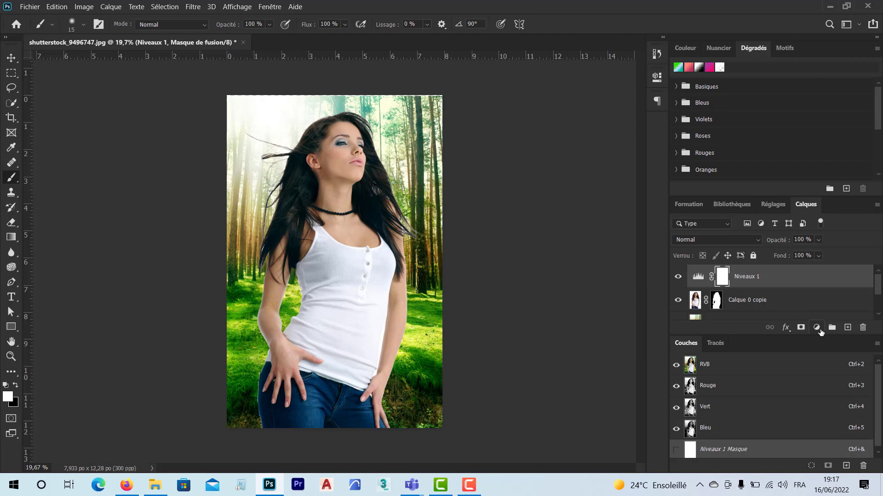
left_click(82, 9)
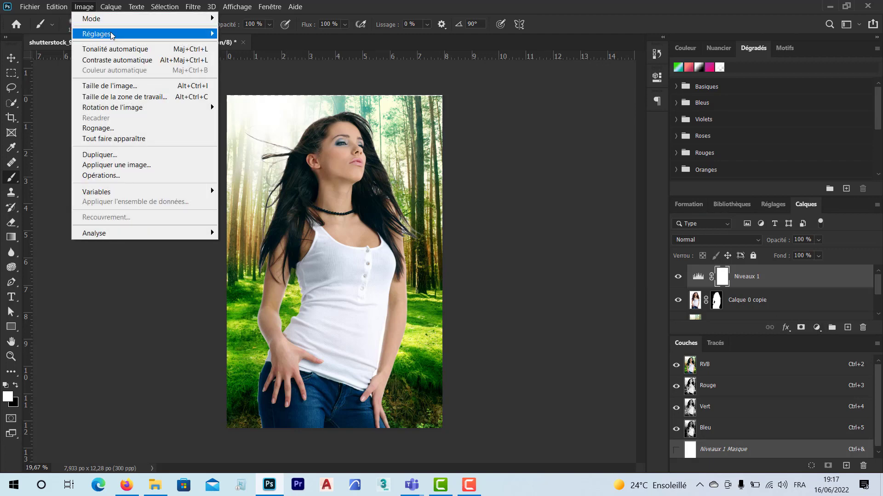
mouse_move(111, 32)
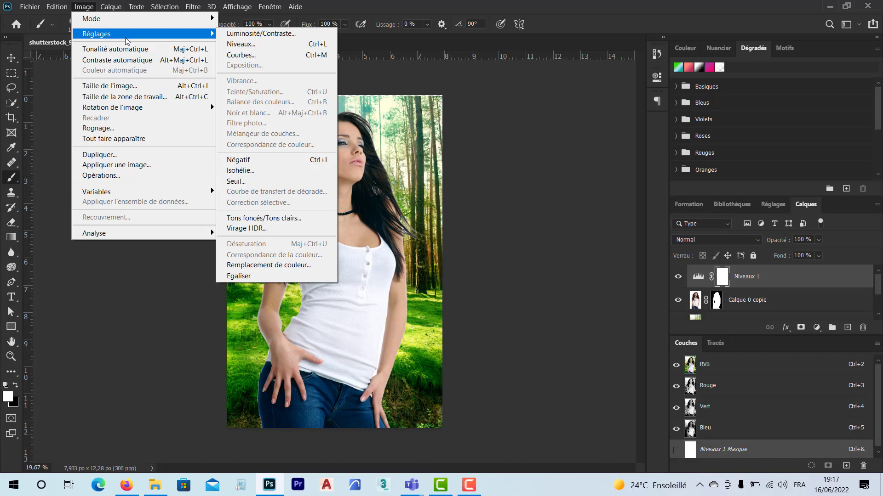
left_click(790, 190)
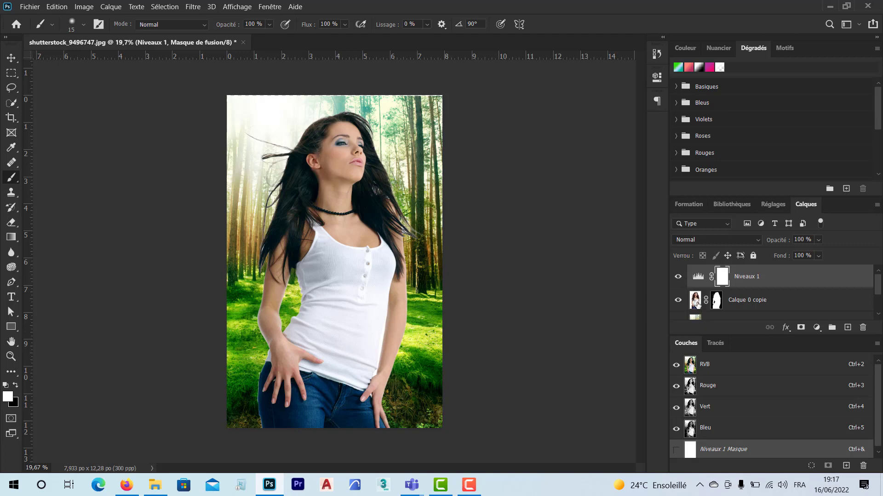
Compare the image with and without the Levels adjustment, and clip the adjustment layer to Calque 0 copie
left_click(678, 278)
left_click(678, 278)
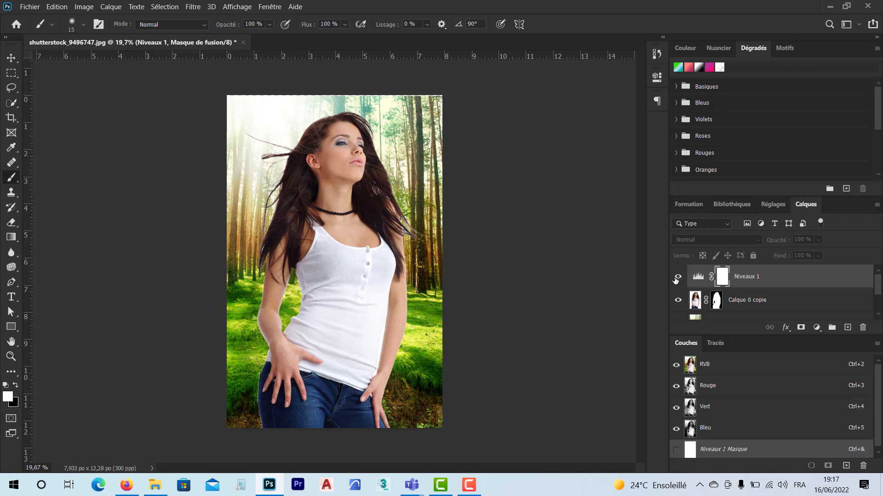
left_click(677, 279)
left_click(677, 278)
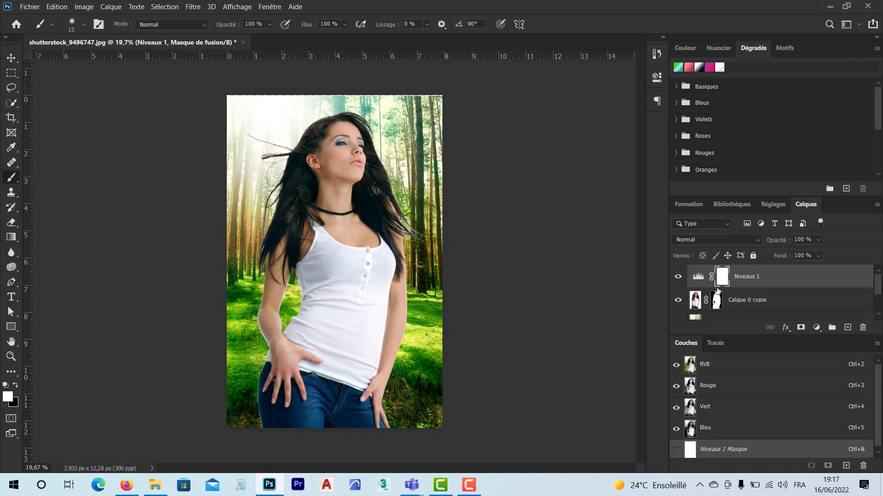
left_click(676, 278)
left_click(676, 278)
left_click(703, 285, "alt")
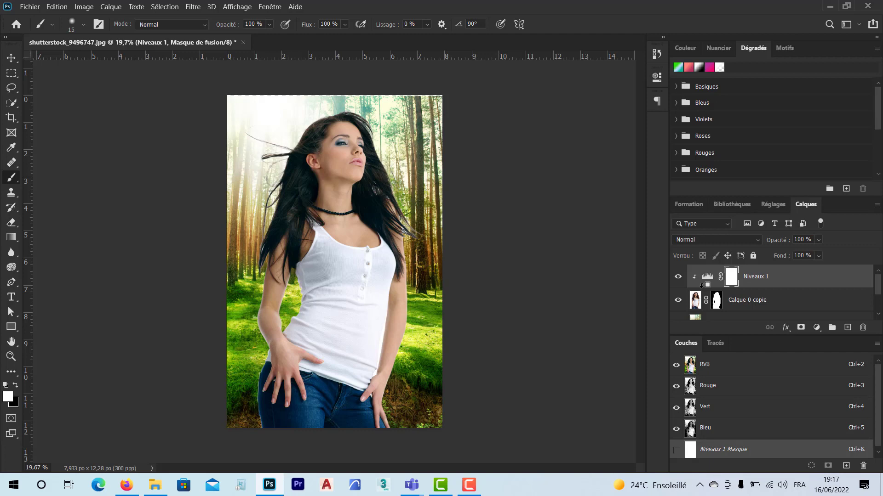